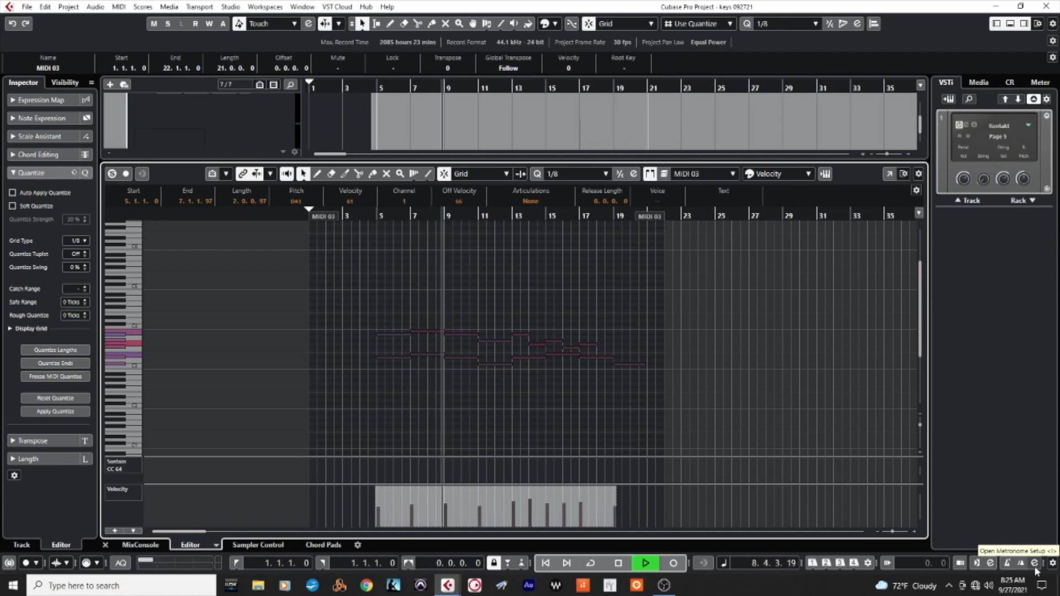
# Insert the Q6 Stereo equalizer in the first insert slot of the Kt. st.4 channel.
pyautogui.press('space')
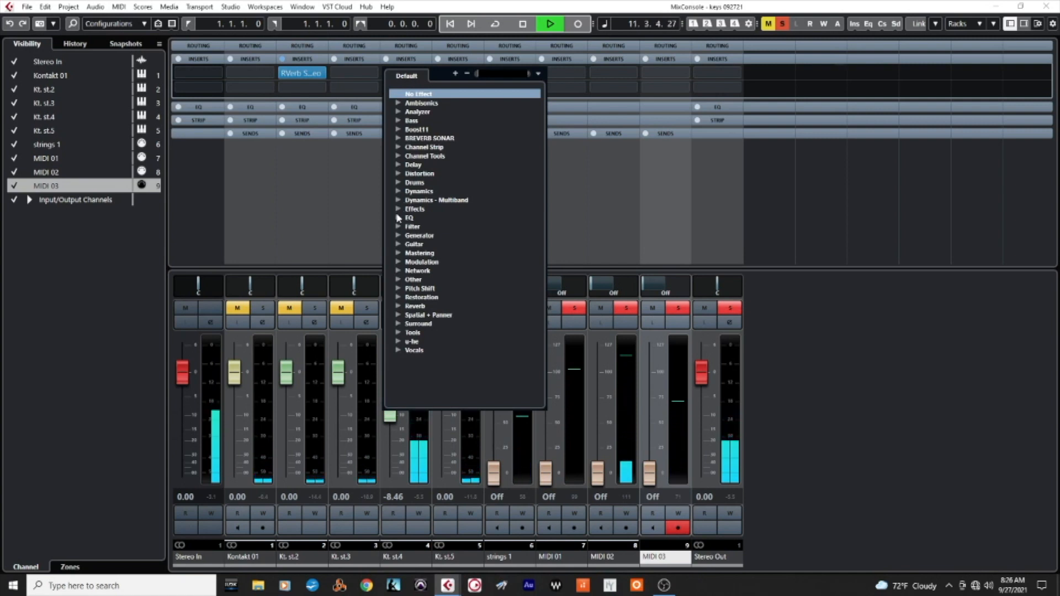
pyautogui.click(396, 221)
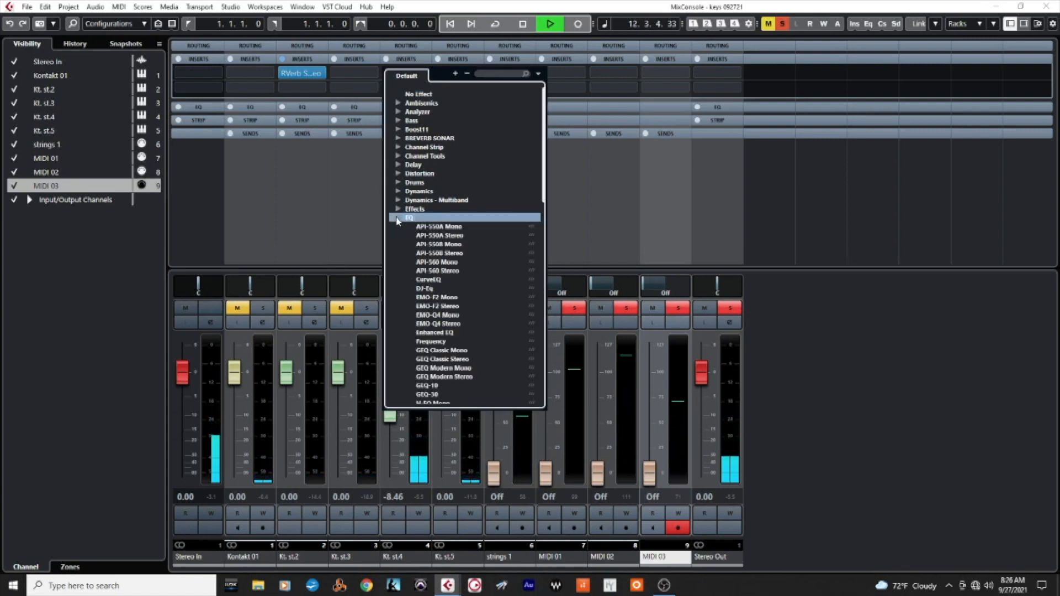
pyautogui.scroll(-5, 467, 328)
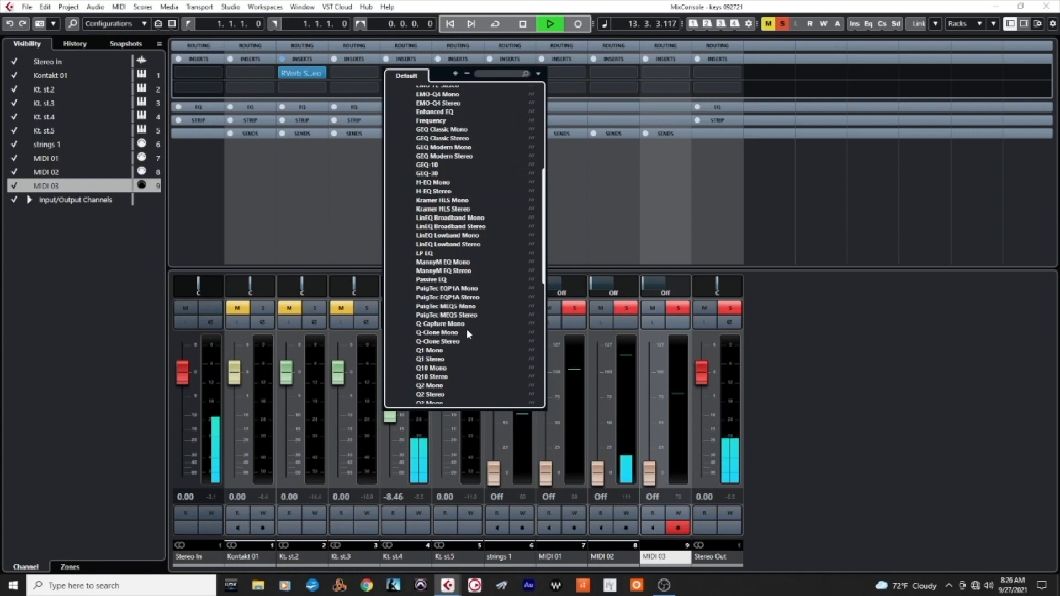
pyautogui.scroll(-5, 467, 330)
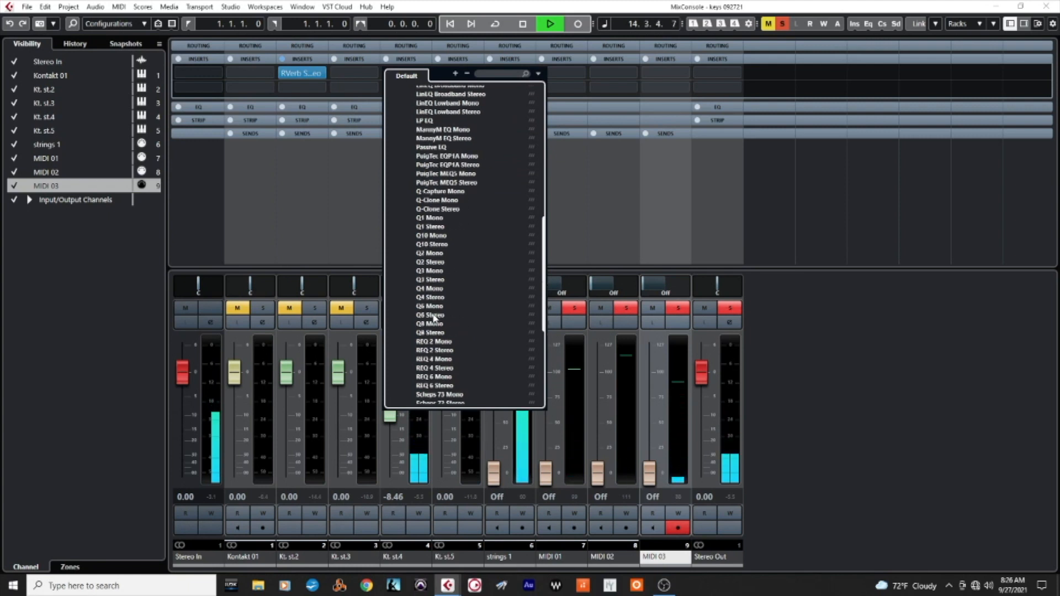
pyautogui.click(434, 316)
# Shape the Kt. st.4 equalizer with a low cut on the first band and a boost at about 175 Hz on the third.
pyautogui.moveTo(429, 227); pyautogui.dragTo(426, 239)
pyautogui.click(472, 307)
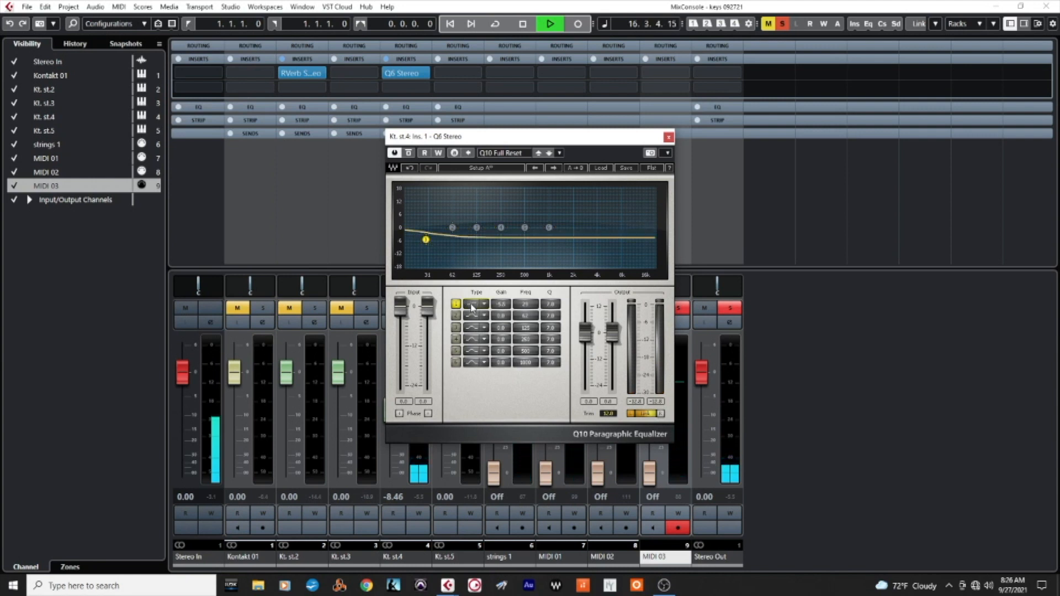
pyautogui.click(472, 307)
pyautogui.click(468, 308)
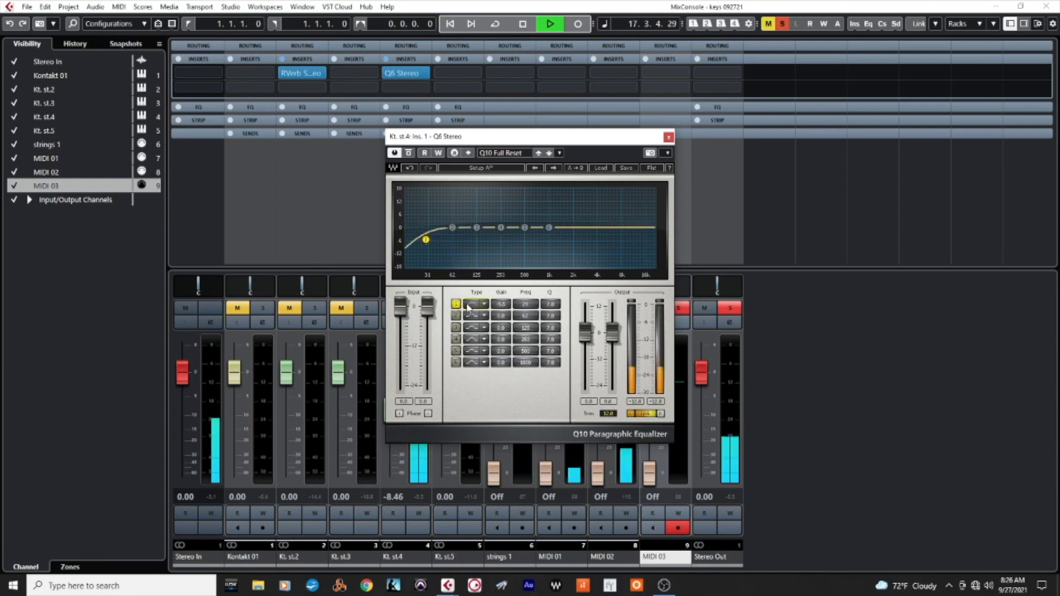
pyautogui.moveTo(425, 239); pyautogui.dragTo(478, 214)
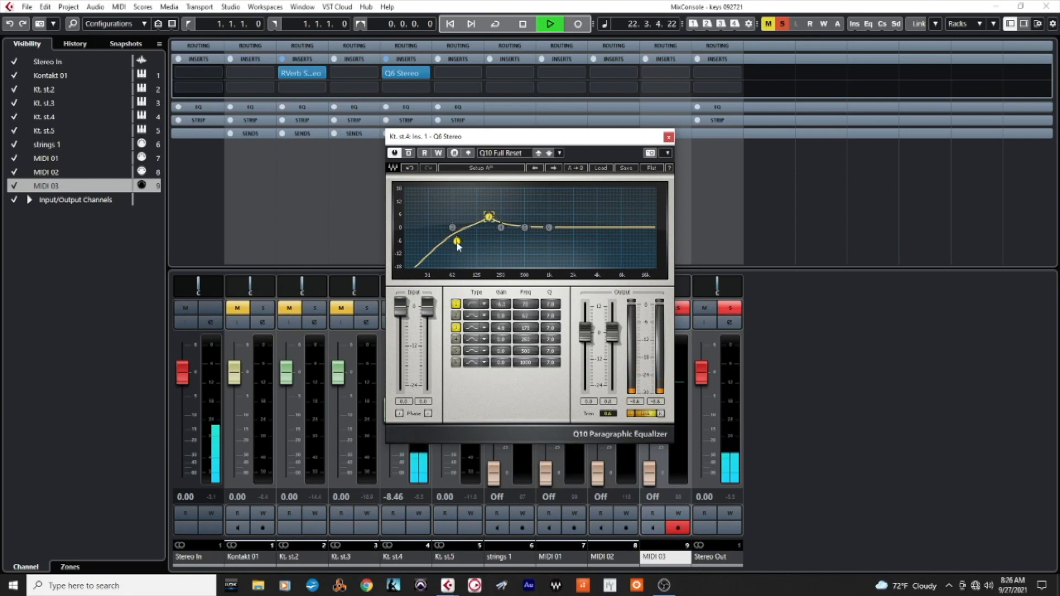
pyautogui.moveTo(457, 246); pyautogui.dragTo(461, 246)
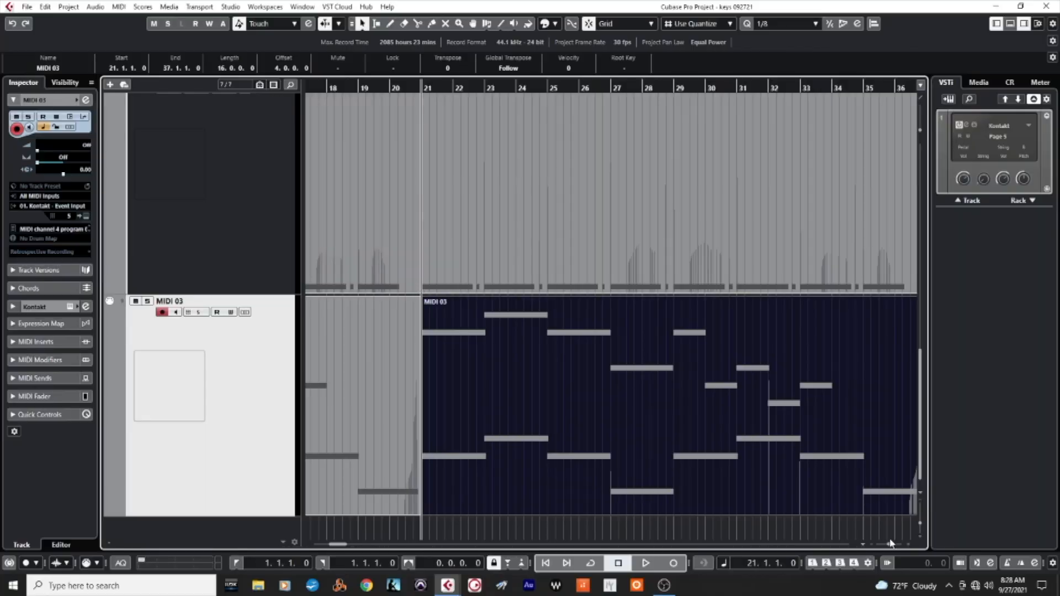
# Rename the Kontakt 01 instrument track as Piano.
pyautogui.scroll(5, 697, 375)
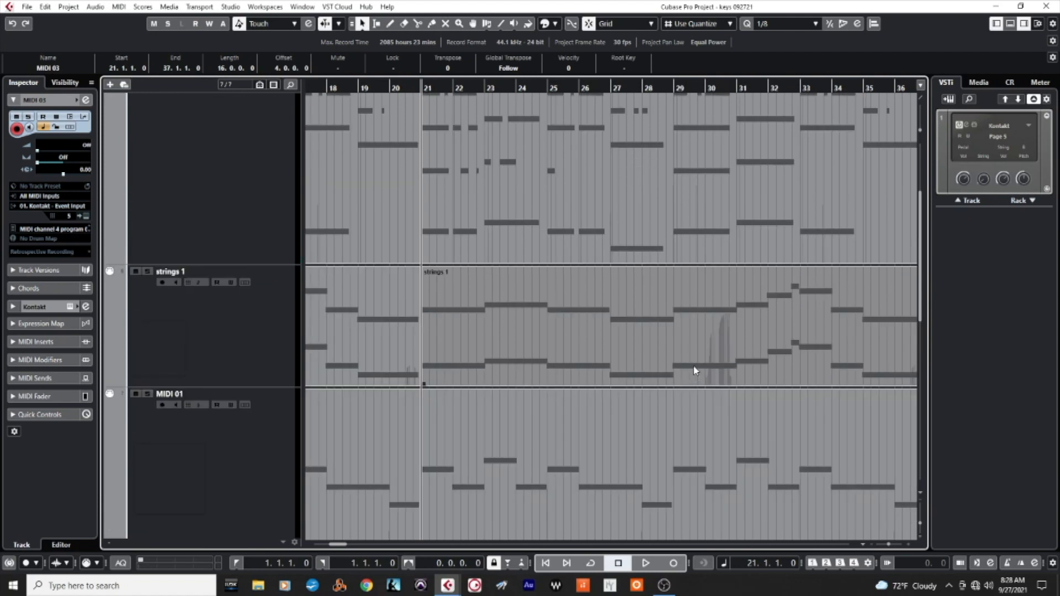
pyautogui.scroll(3, 223, 242)
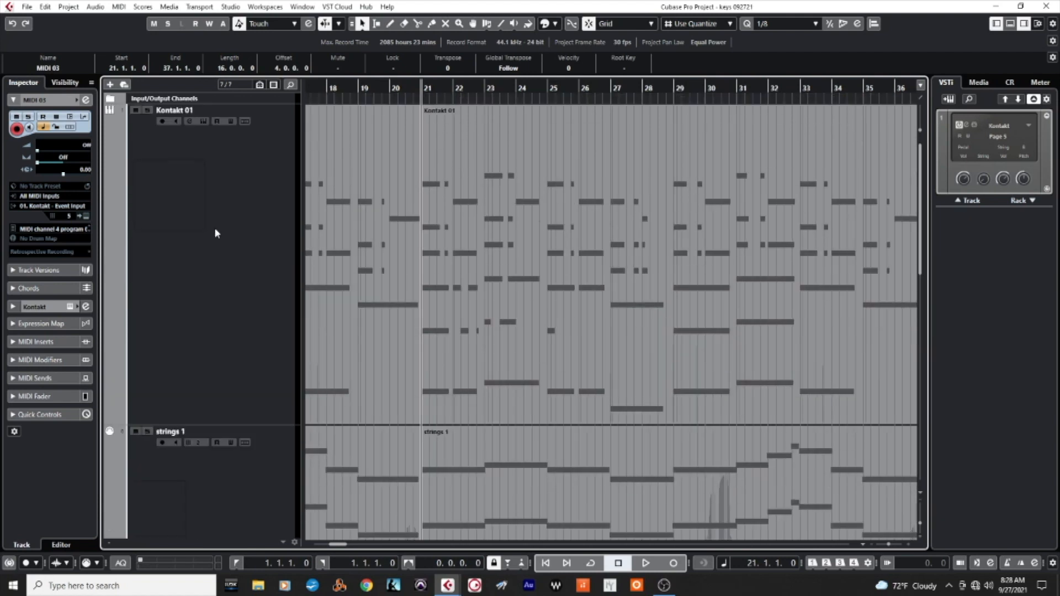
pyautogui.click(187, 110)
pyautogui.doubleClick(187, 110)
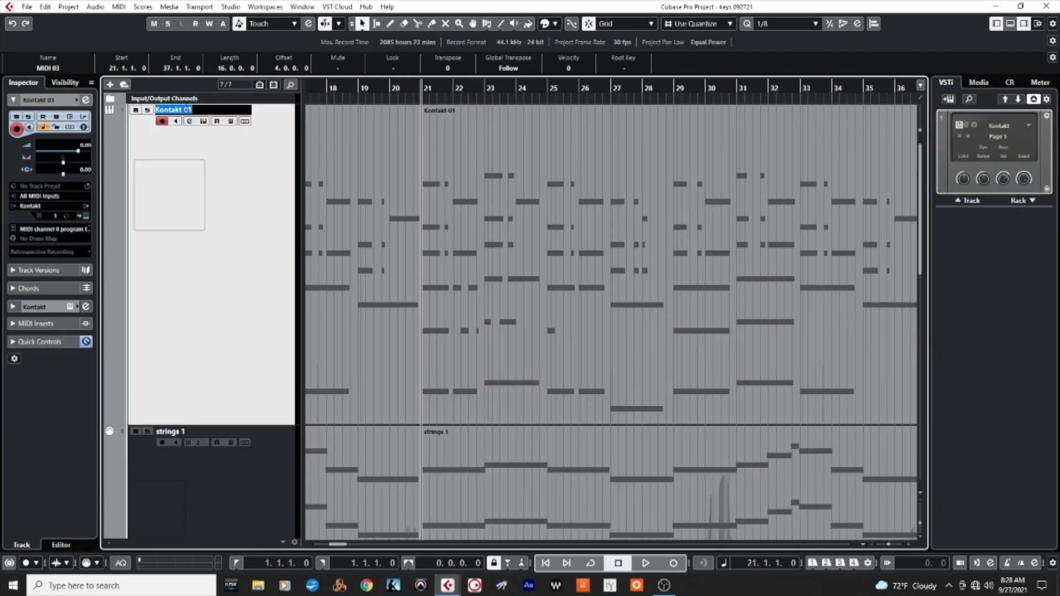
pyautogui.press('Return')
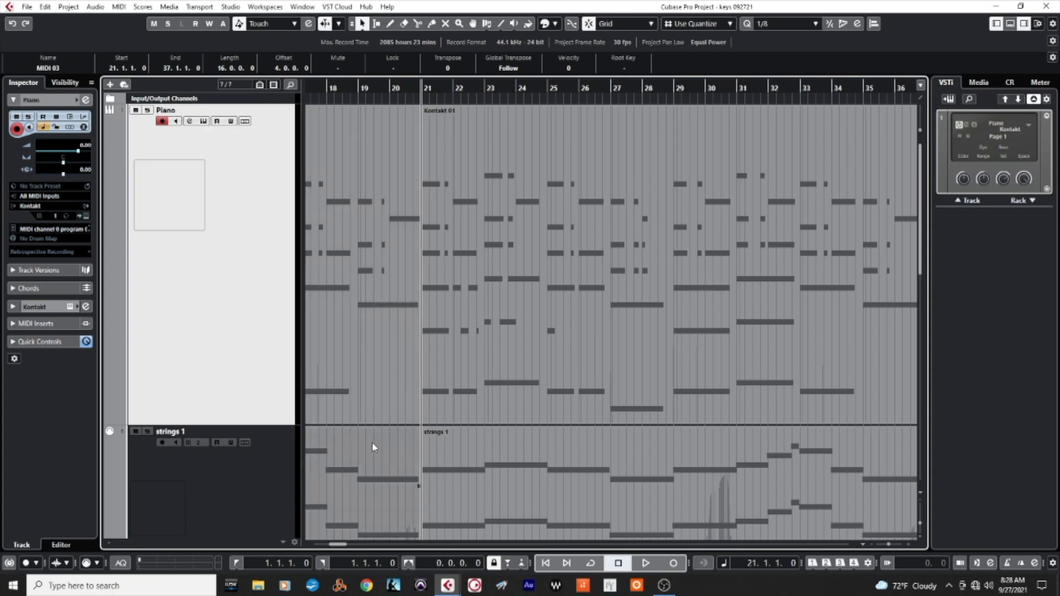
# Play the Piano track in solo from bar 5, release the solo and stop playback.
pyautogui.moveTo(337, 545); pyautogui.dragTo(321, 541)
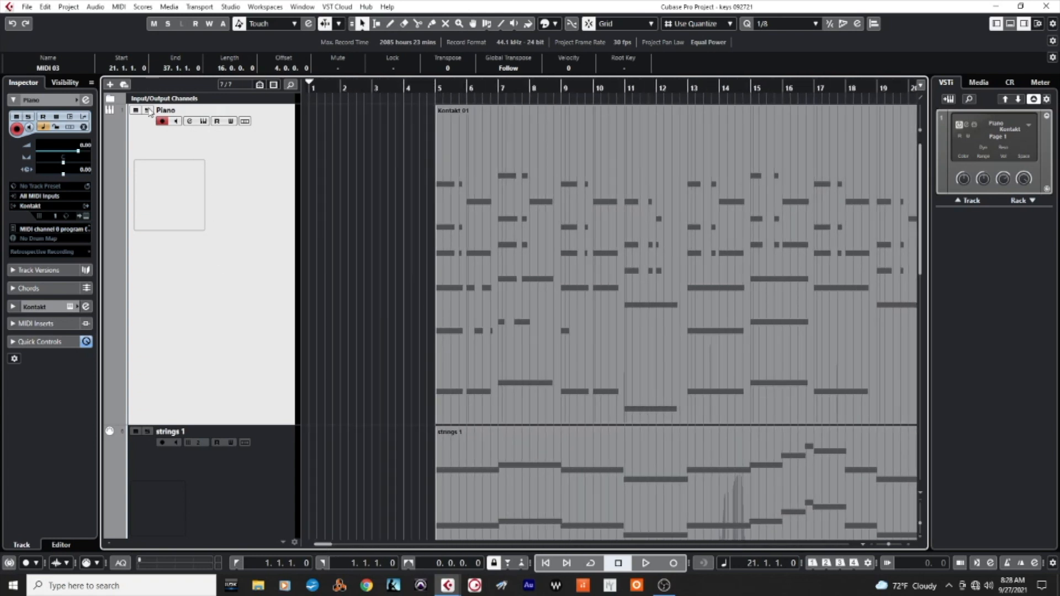
pyautogui.click(435, 87)
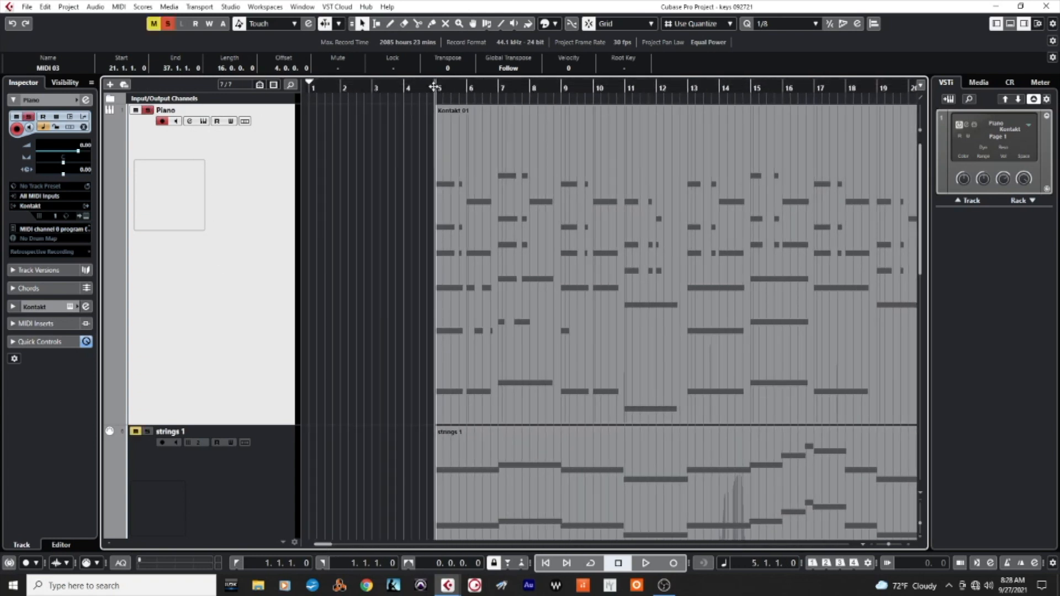
pyautogui.press('space')
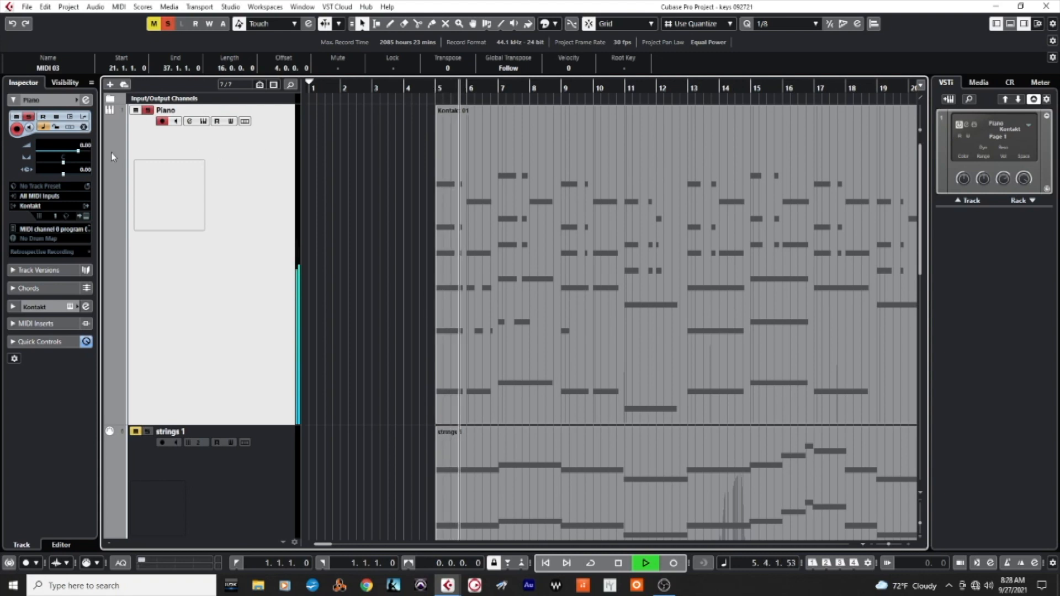
pyautogui.click(147, 110)
pyautogui.scroll(-3, 239, 209)
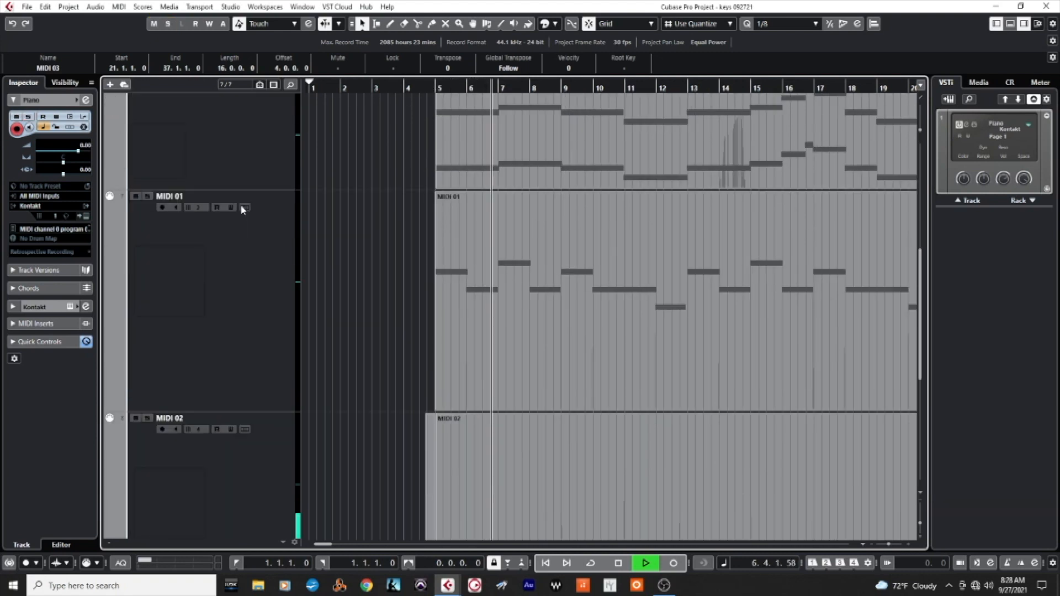
pyautogui.press('space')
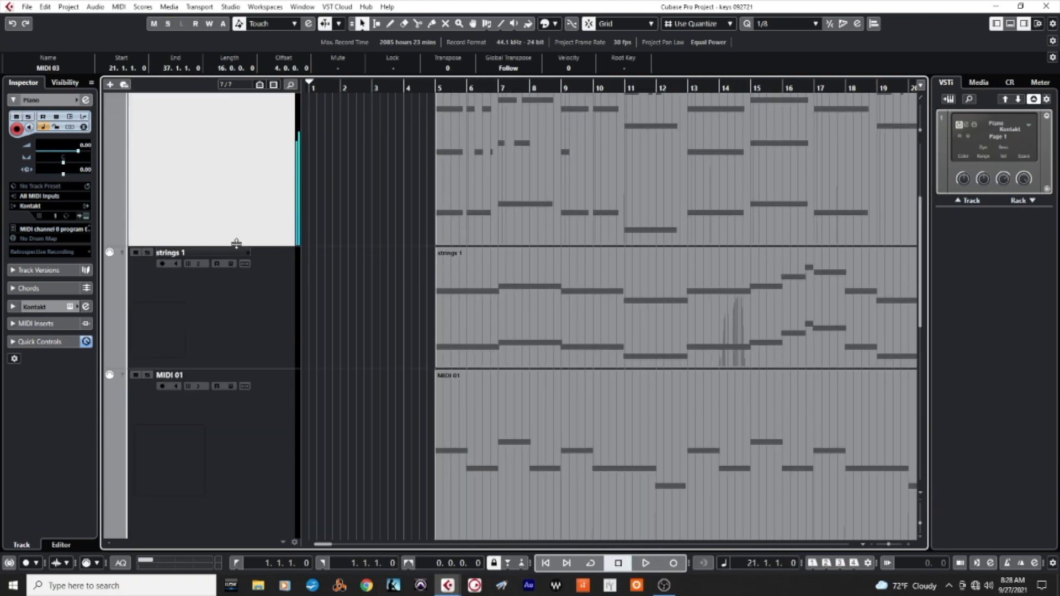
# Rename the strings 1 track as Gen Strings 1.
pyautogui.click(427, 89)
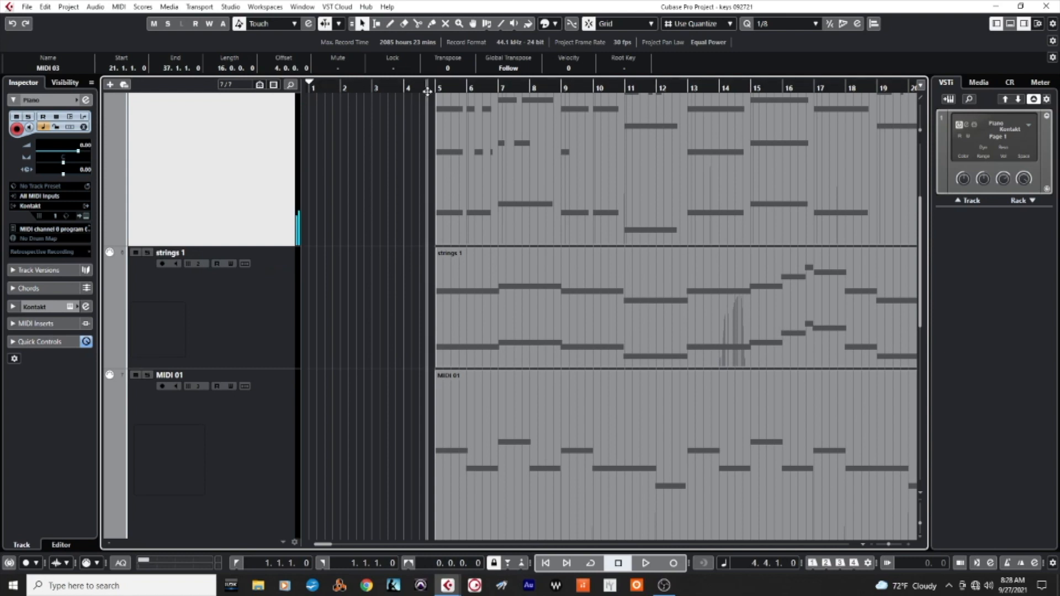
pyautogui.click(265, 276)
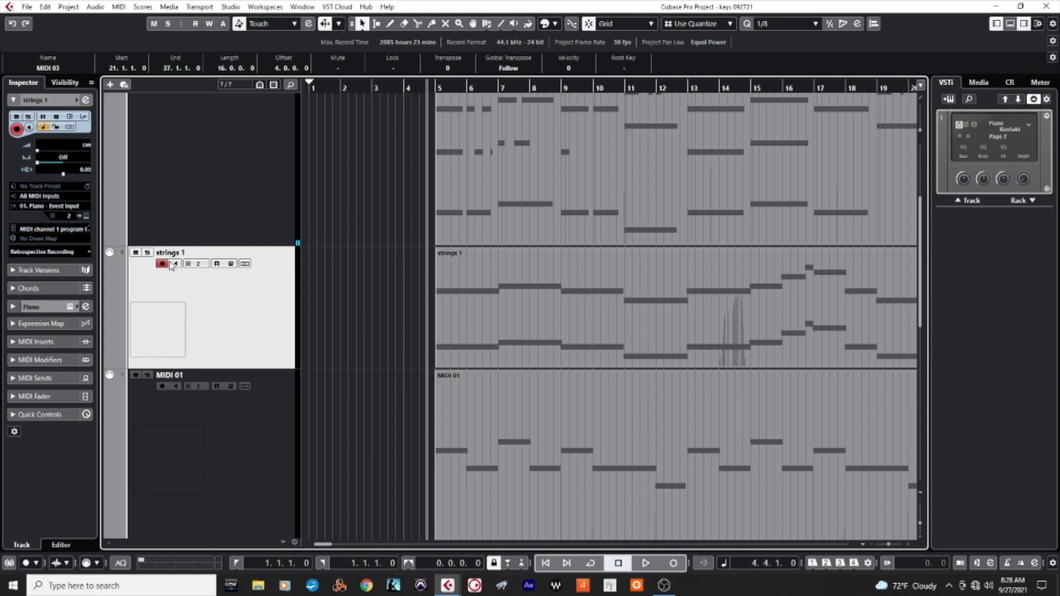
pyautogui.doubleClick(169, 253)
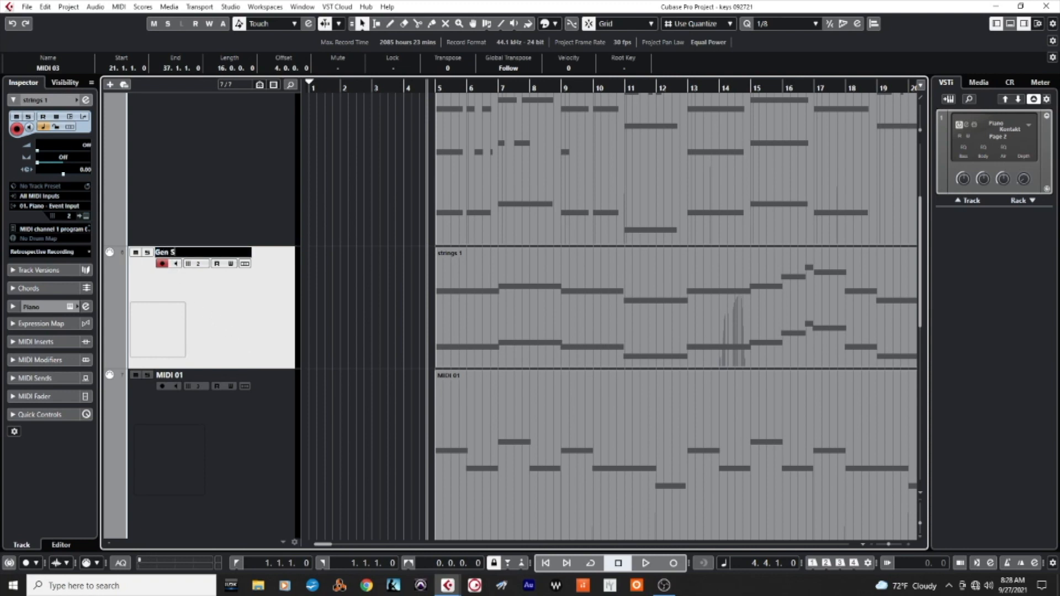
pyautogui.write('Gen Strings 1')
pyautogui.press('Return')
# Audition the MIDI 01 track in solo, stop playback and release the solo.
pyautogui.scroll(-3, 191, 328)
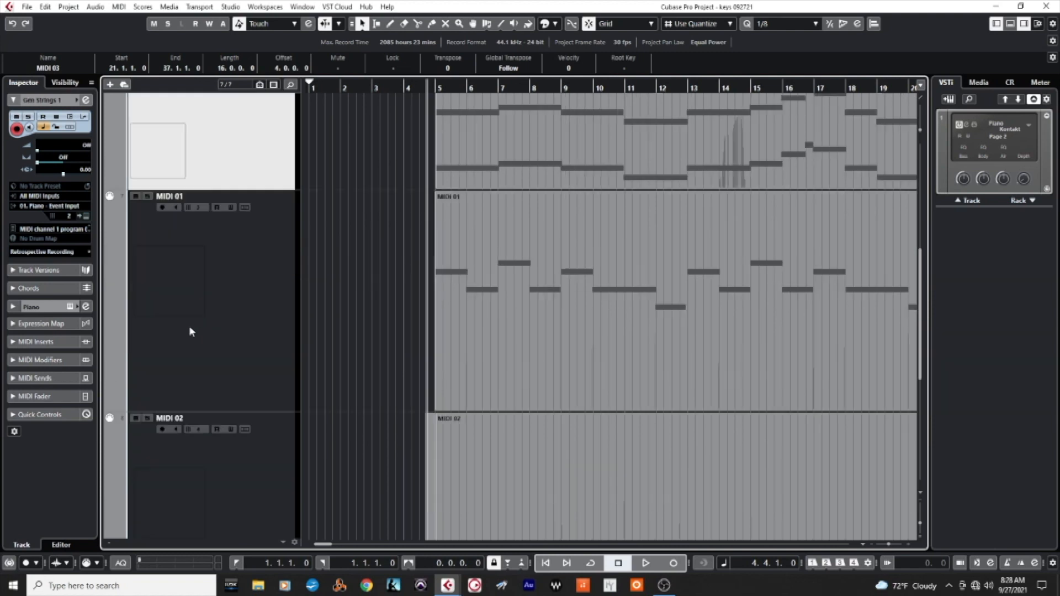
pyautogui.click(217, 307)
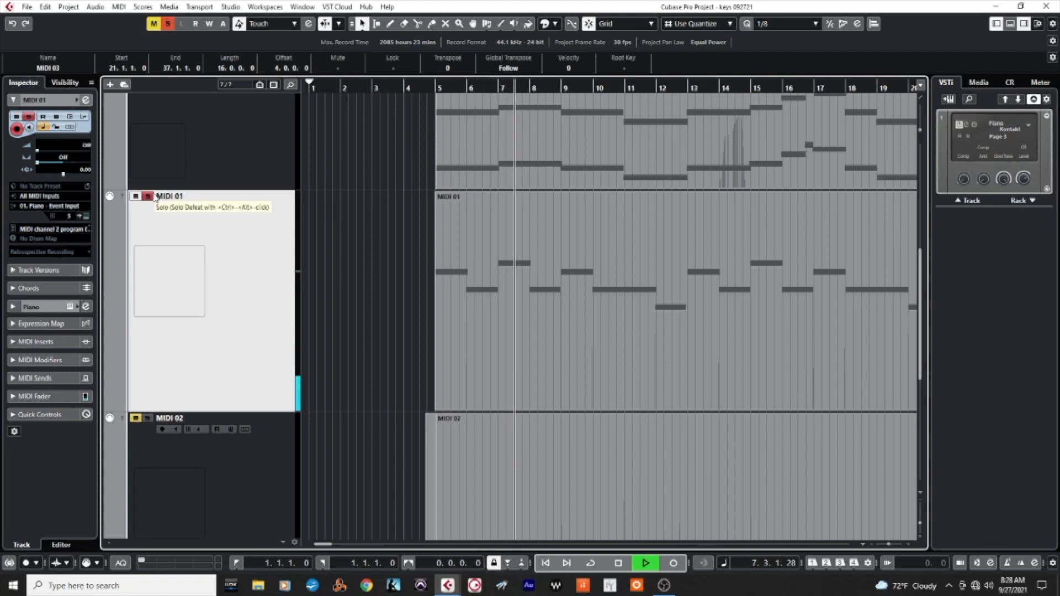
pyautogui.press('space')
pyautogui.click(148, 197)
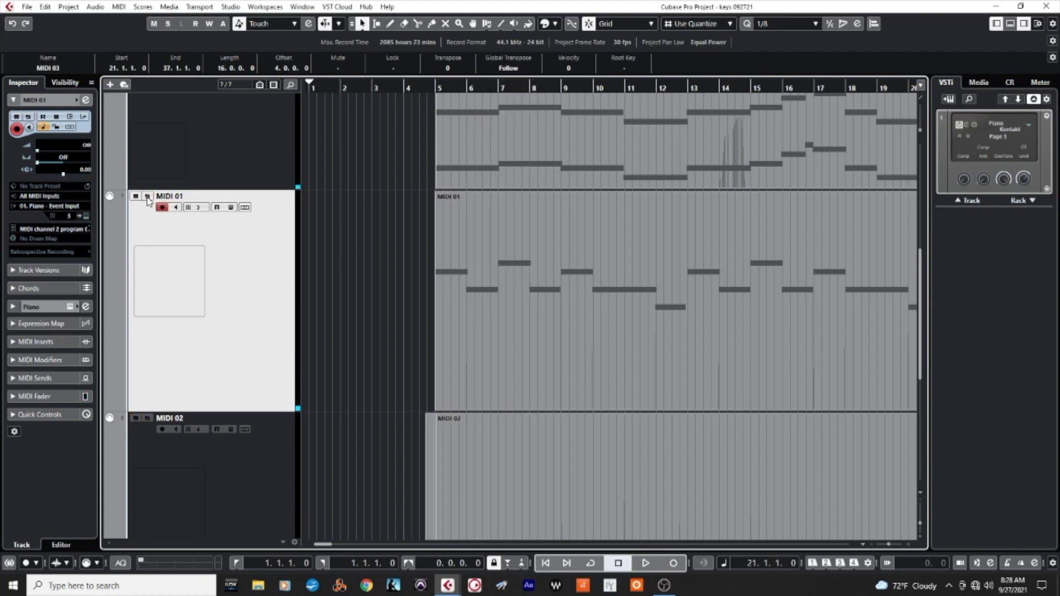
# Rename the MIDI 01 track as Viola Rhy 1.
pyautogui.doubleClick(161, 197)
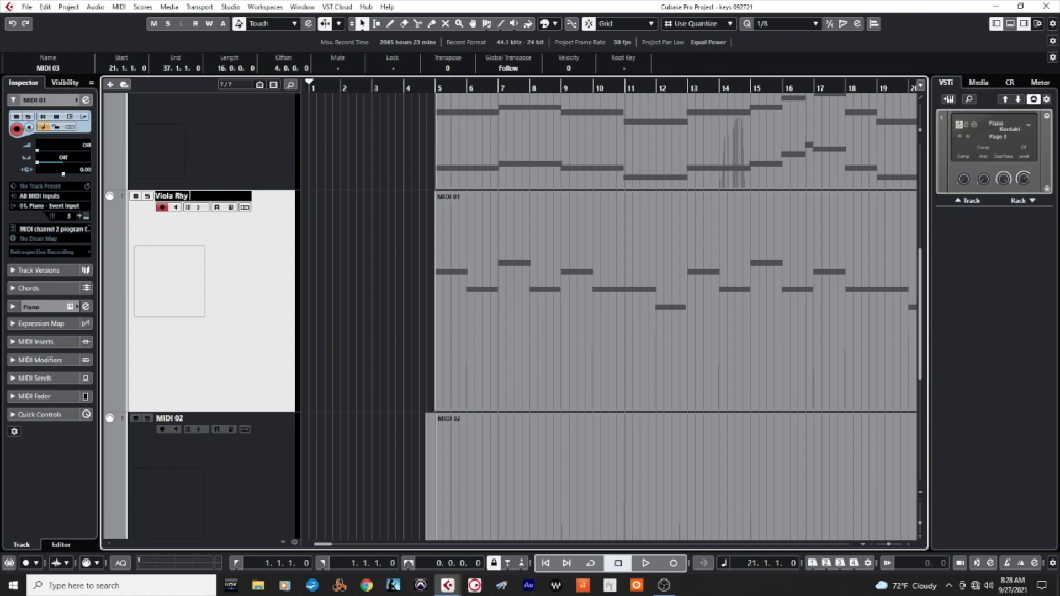
pyautogui.write('1')
pyautogui.press('Return')
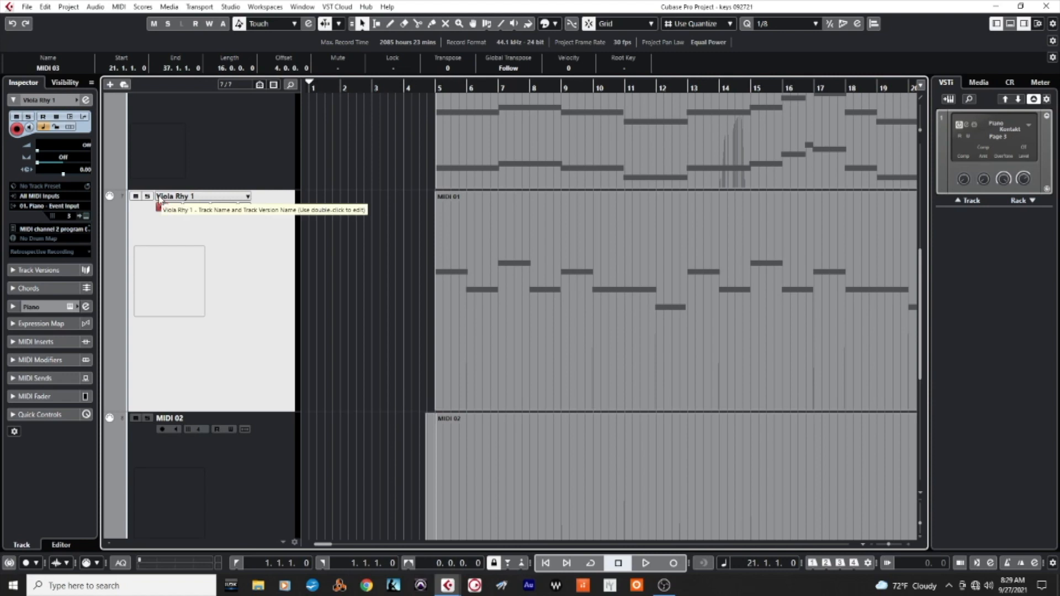
# Rename the MIDI 02 track as Bass Drum 1.
pyautogui.scroll(-3, 212, 113)
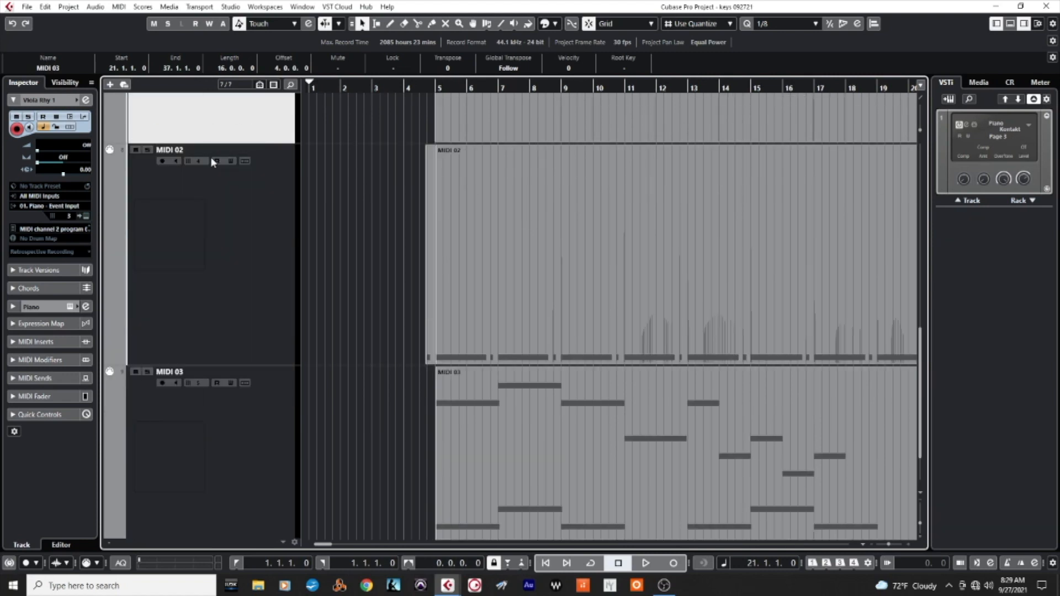
pyautogui.click(214, 236)
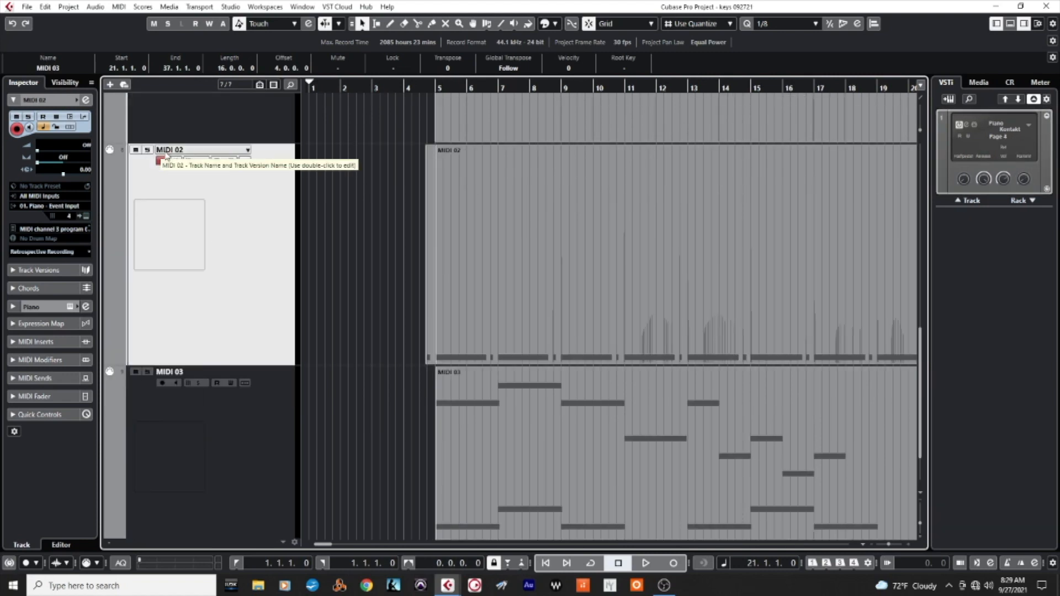
pyautogui.doubleClick(165, 153)
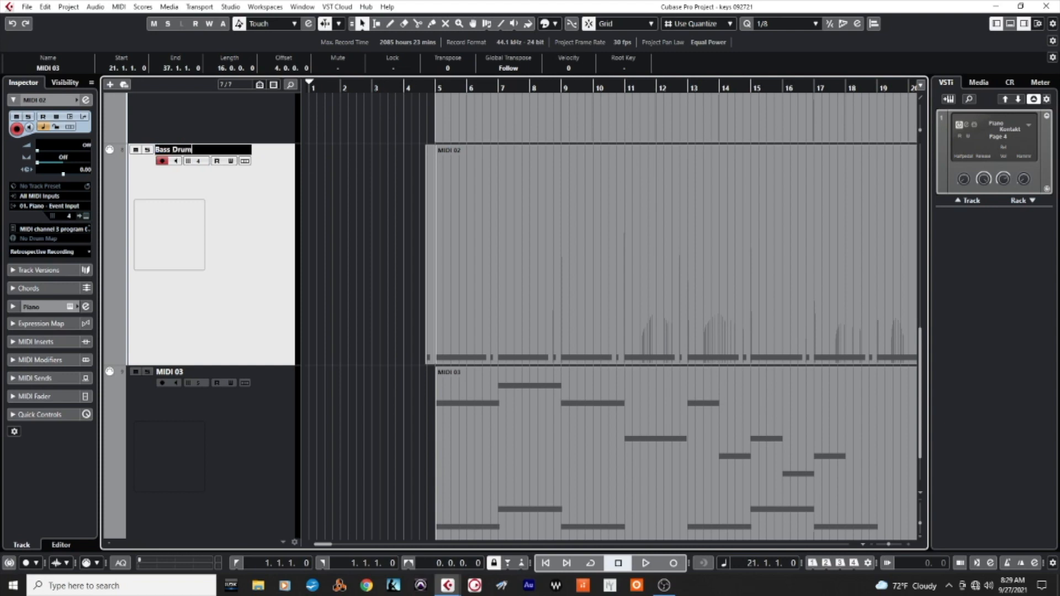
pyautogui.press('Escape')
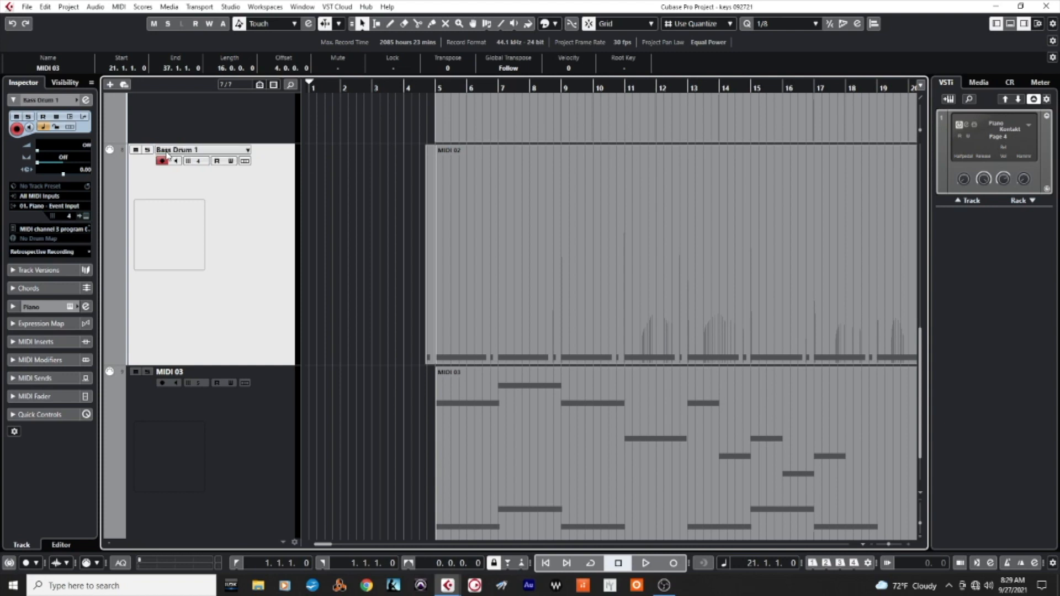
# Rename the MIDI 03 track as Woodwinds Gen 1.
pyautogui.scroll(-2, 194, 268)
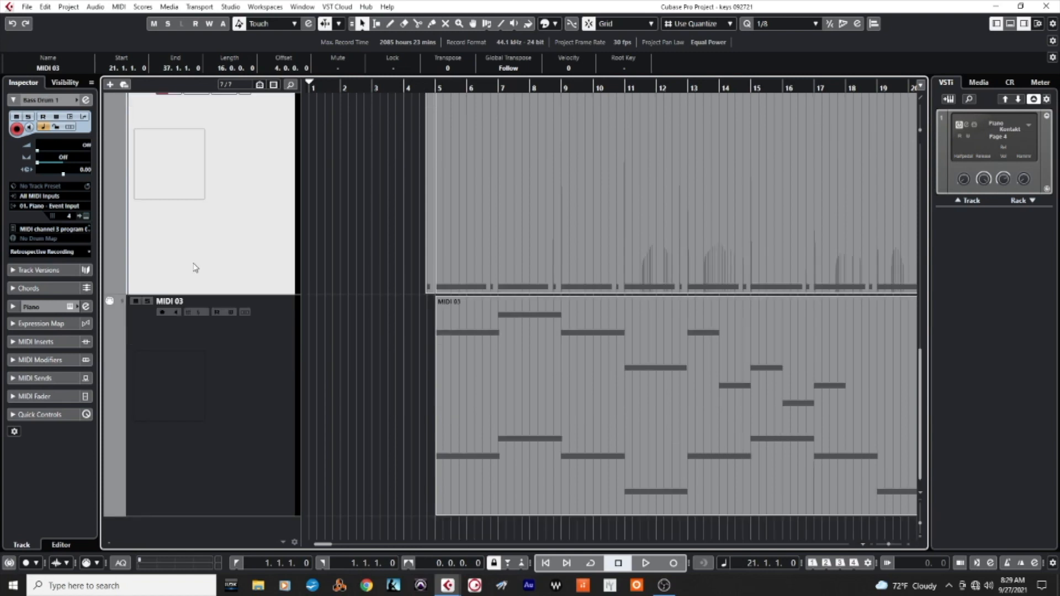
pyautogui.doubleClick(169, 301)
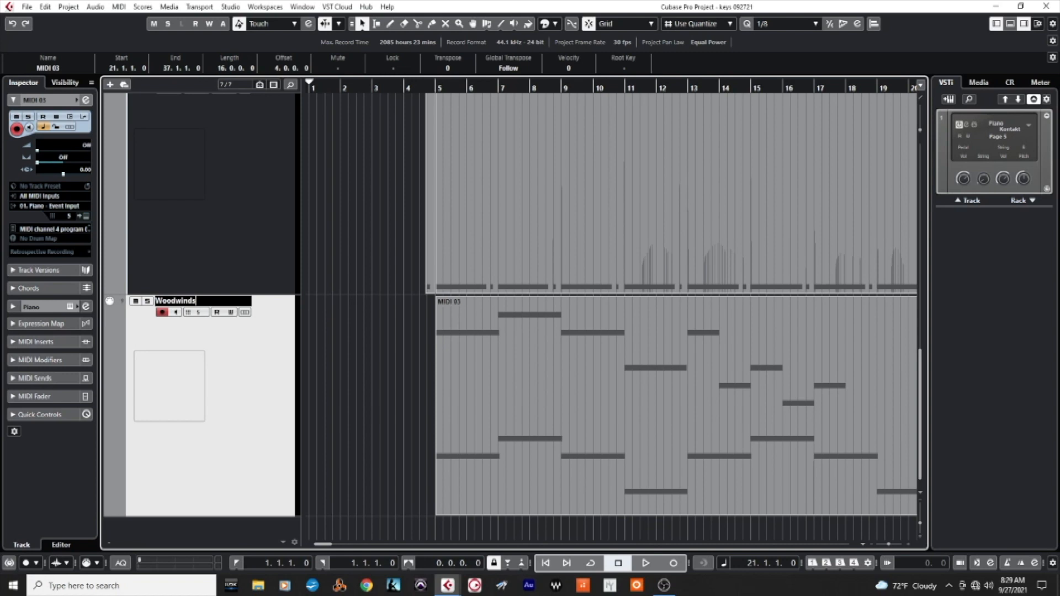
pyautogui.write('Woodwinds Gen 1')
pyautogui.press('Return')
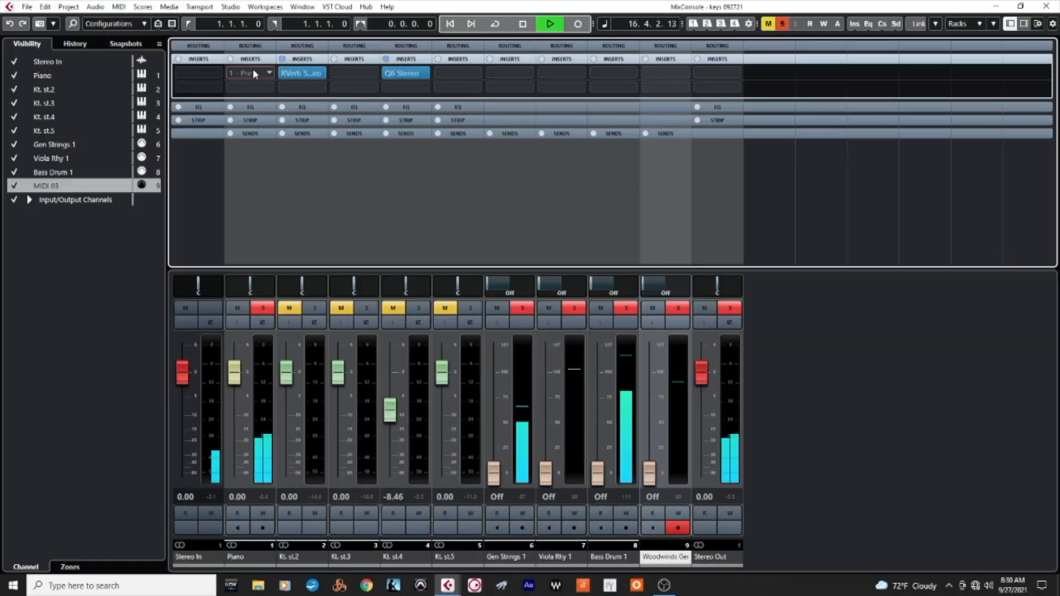
# Insert the Q3 Stereo equalizer in the Piano channel's first insert slot, move its window clear of the faders and stop playback.
pyautogui.click(254, 74)
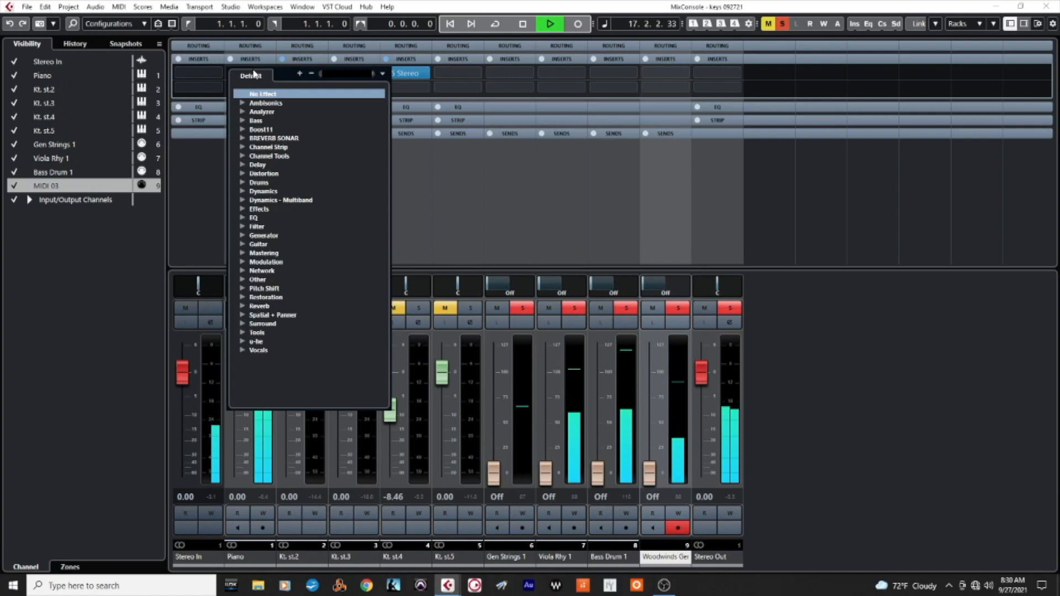
pyautogui.click(242, 218)
pyautogui.scroll(-15, 260, 219)
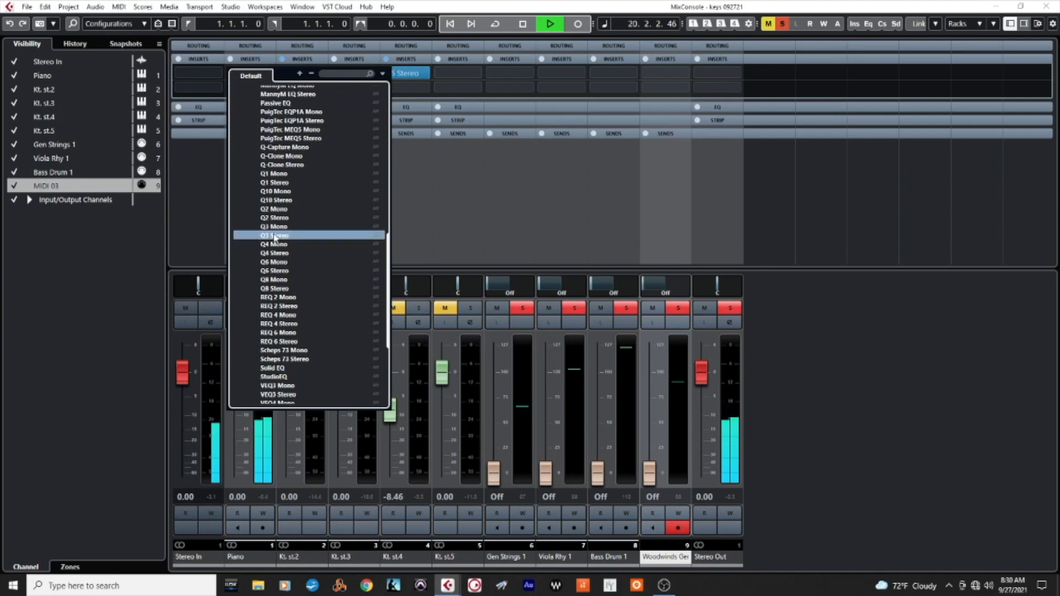
pyautogui.click(274, 235)
pyautogui.moveTo(727, 224); pyautogui.dragTo(382, 67)
pyautogui.press('space')
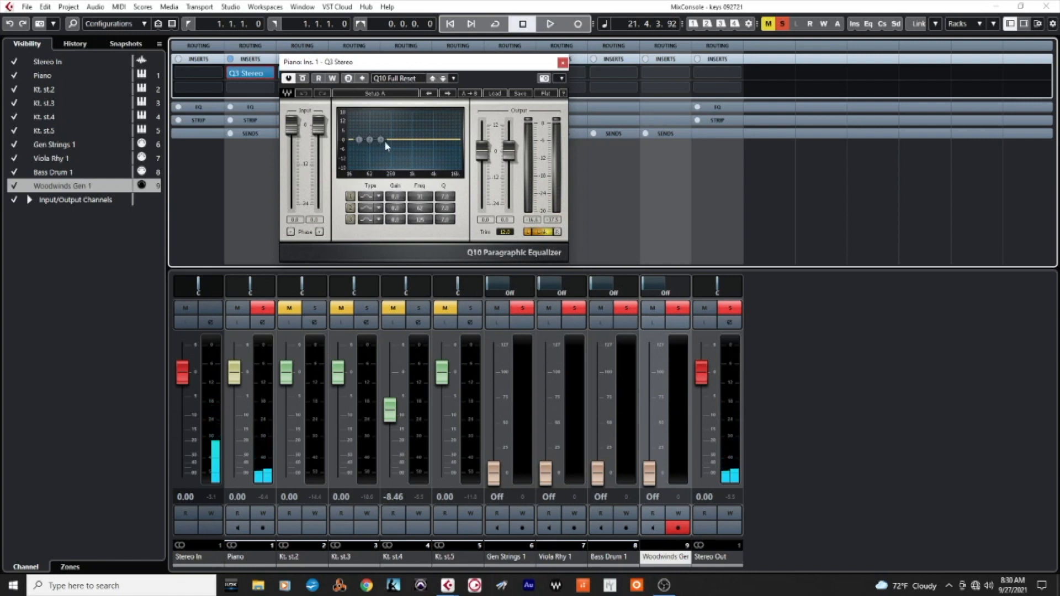
# Shape band 1 of the Piano equalizer into a low cut just below 200 Hz during playback and unsolo the Piano channel.
pyautogui.click(360, 140)
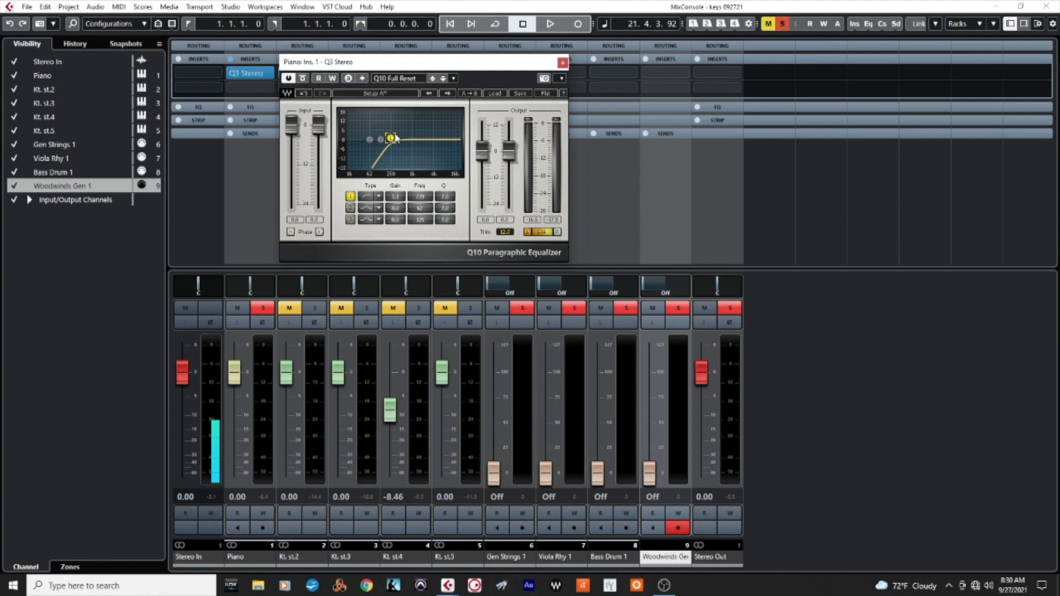
pyautogui.press('space')
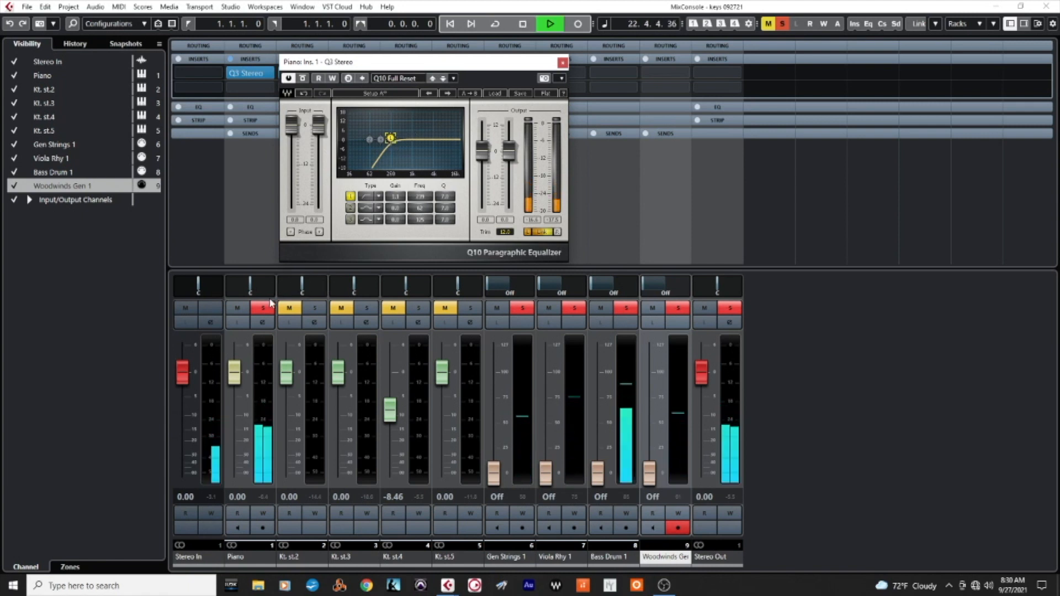
pyautogui.moveTo(390, 138); pyautogui.dragTo(384, 137)
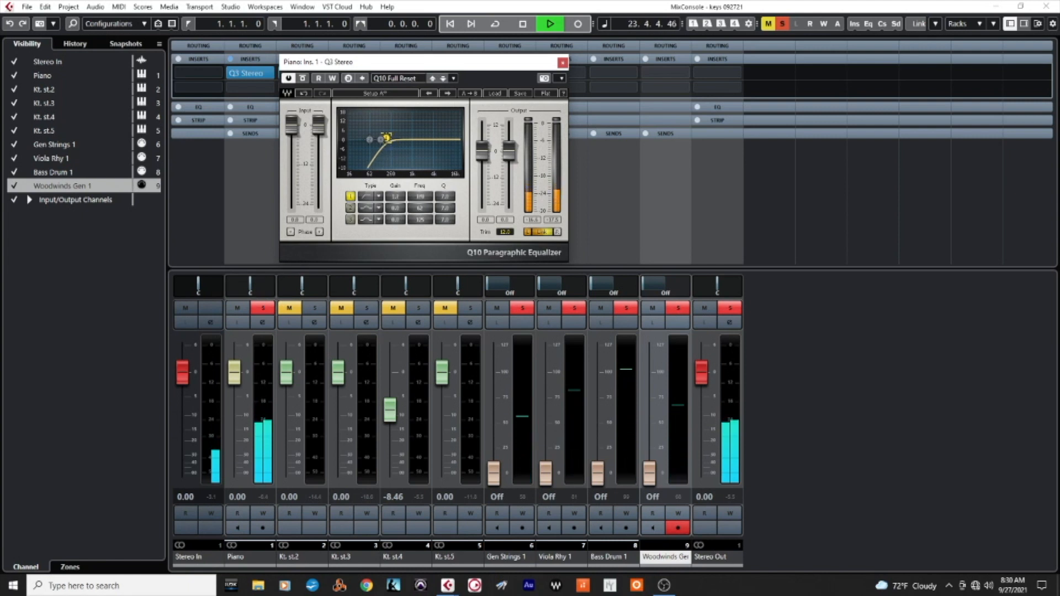
pyautogui.click(263, 308)
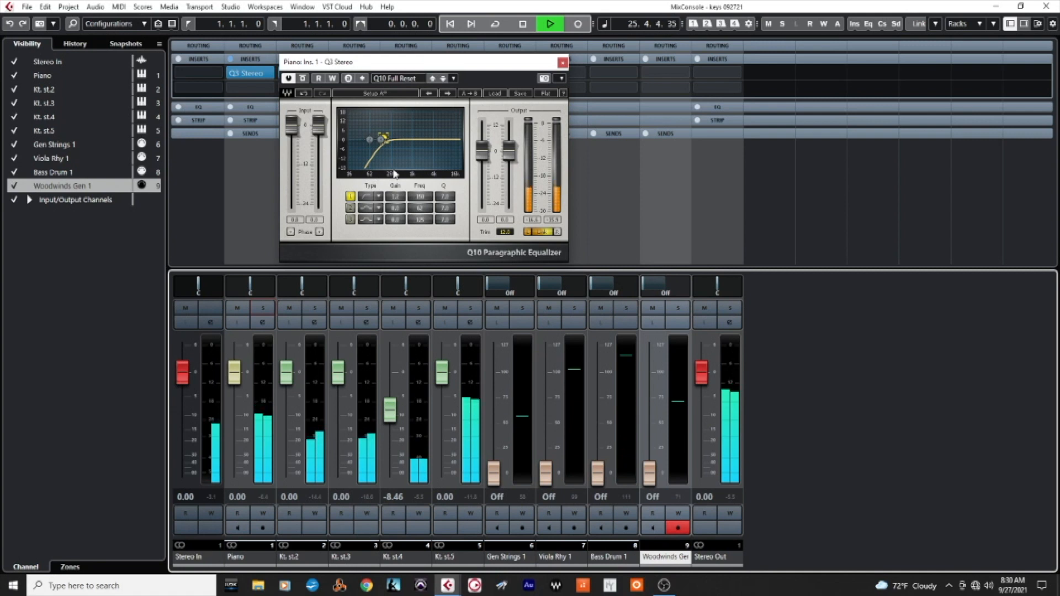
# Boost the Piano equalizer's band 2 by about 11 dB in the high frequencies with a Q of 3.2, and close the equalizer window.
pyautogui.moveTo(384, 138); pyautogui.dragTo(438, 126)
pyautogui.moveTo(442, 209); pyautogui.dragTo(442, 223)
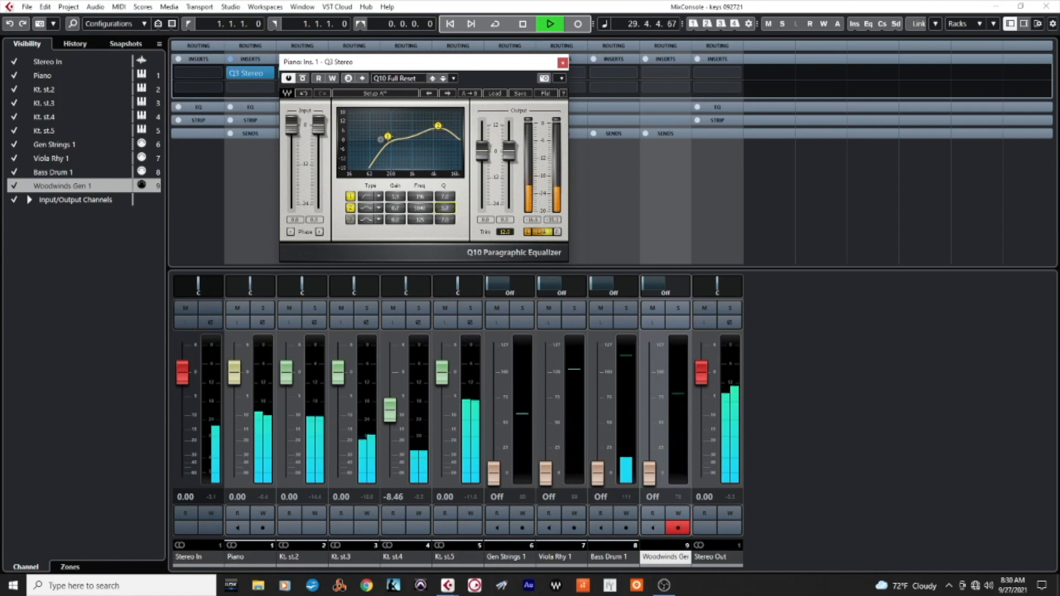
pyautogui.moveTo(436, 123); pyautogui.dragTo(433, 119)
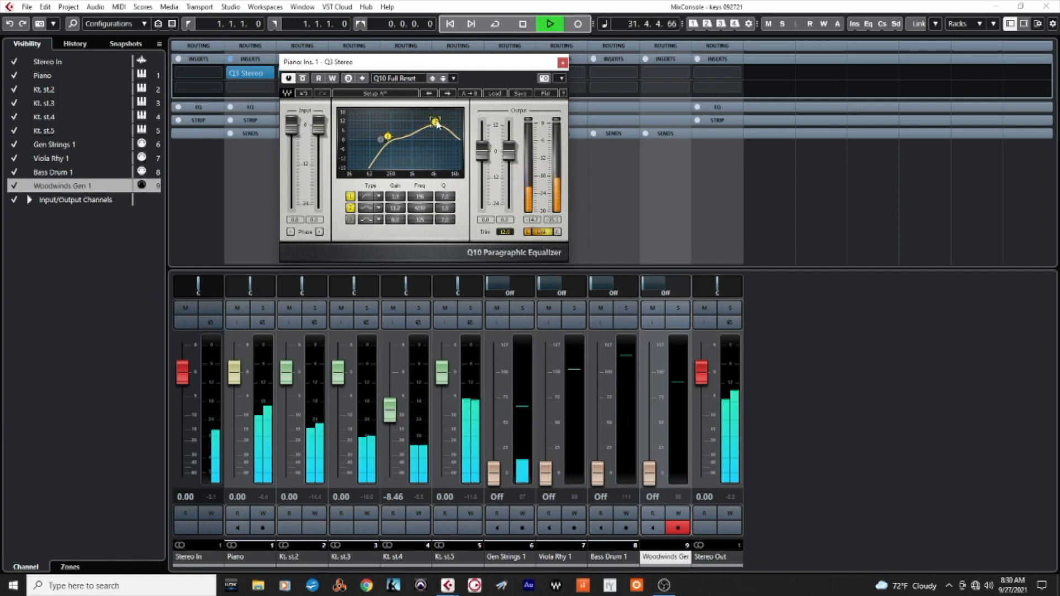
pyautogui.click(562, 63)
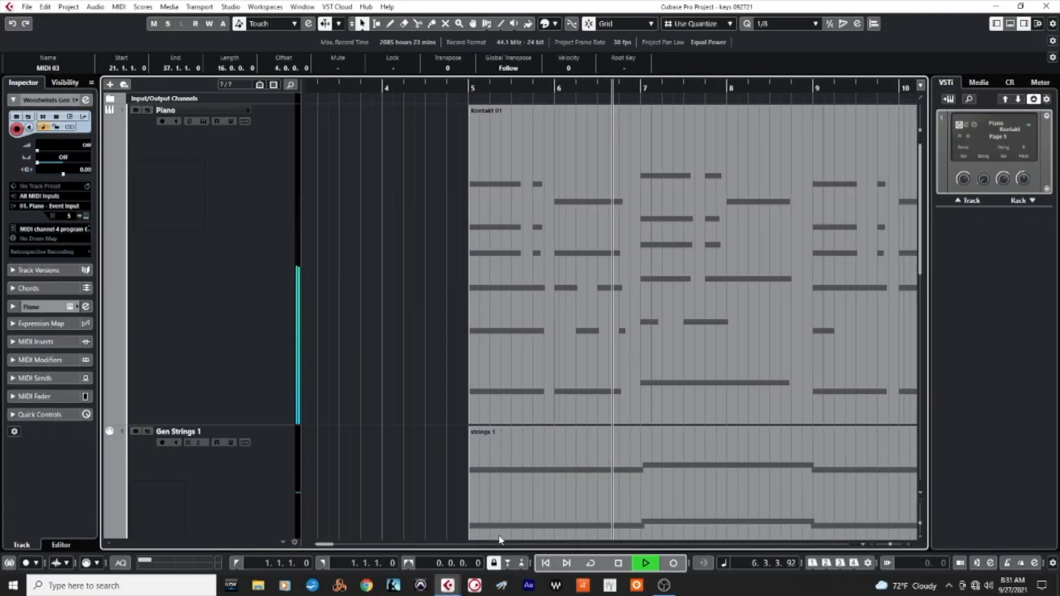
# Resize all five tracks to the same medium height in the project window and play back the arrangement.
pyautogui.moveTo(920, 523); pyautogui.dragTo(921, 501)
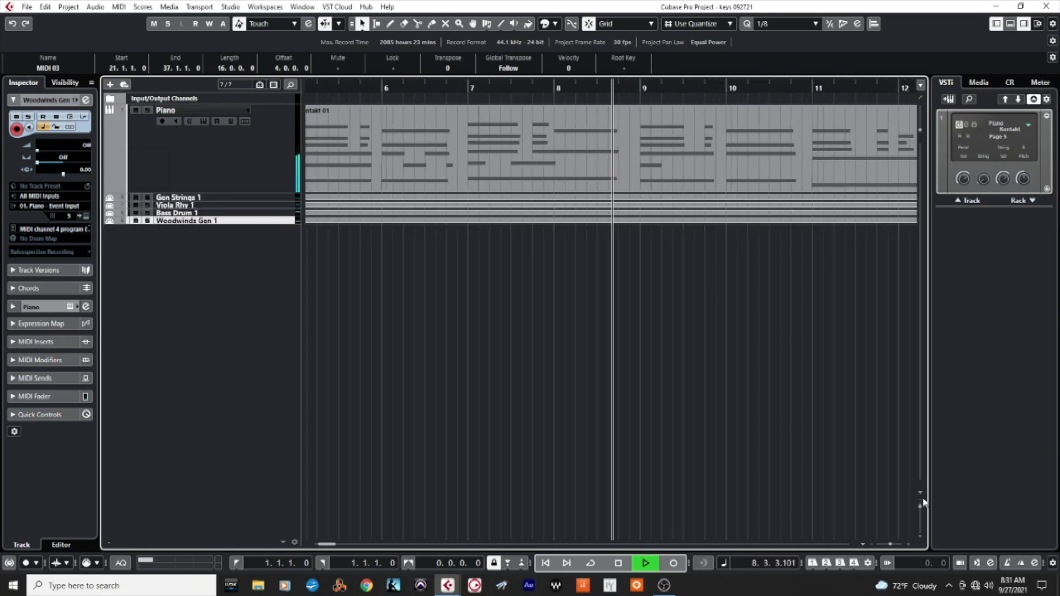
pyautogui.press('space')
pyautogui.moveTo(271, 191); pyautogui.dragTo(282, 111)
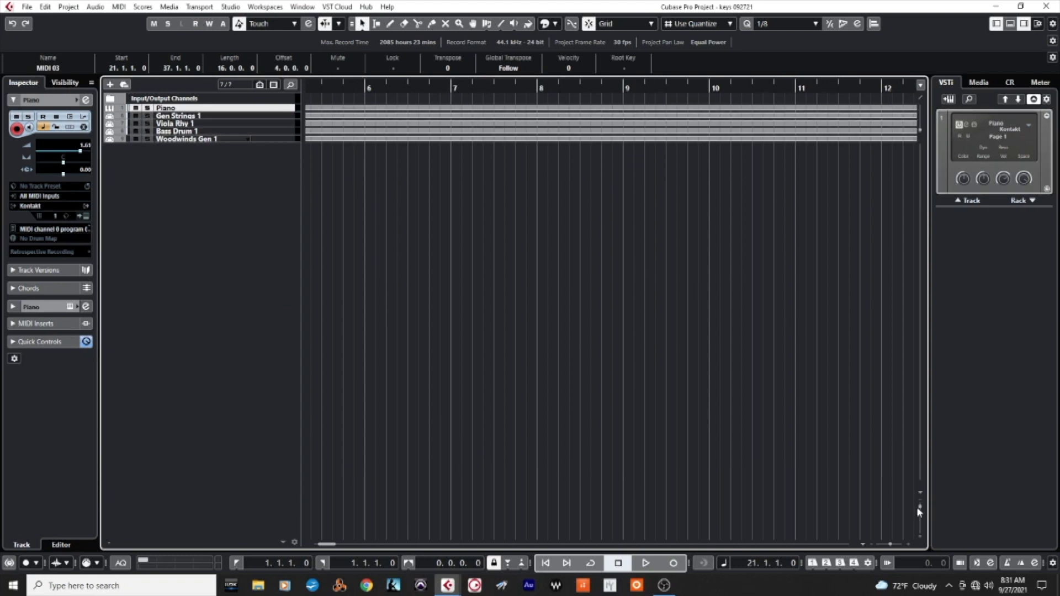
pyautogui.moveTo(921, 507); pyautogui.dragTo(921, 512)
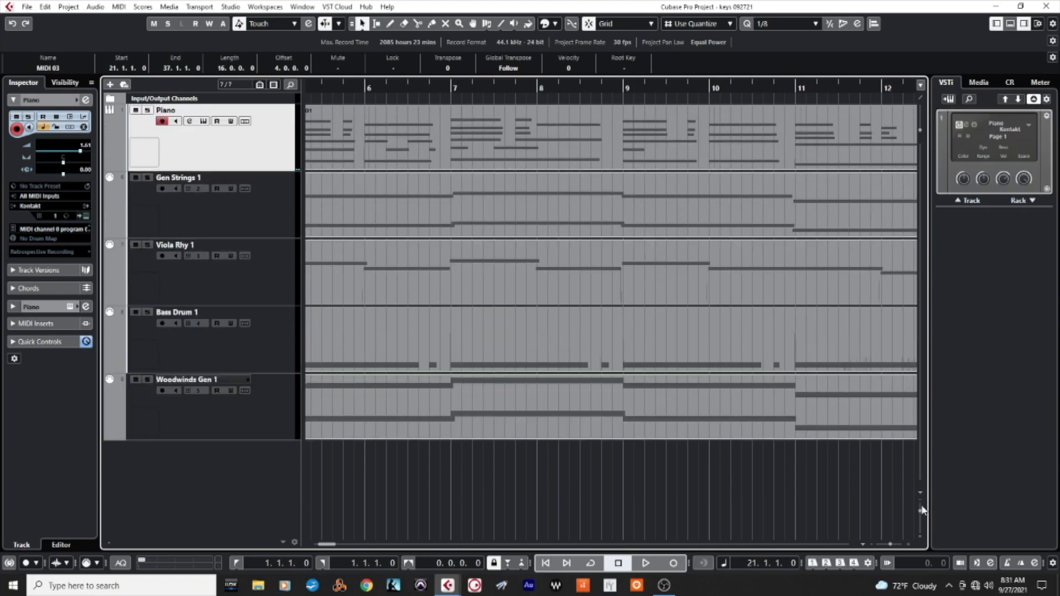
pyautogui.press('space')
pyautogui.click(682, 484)
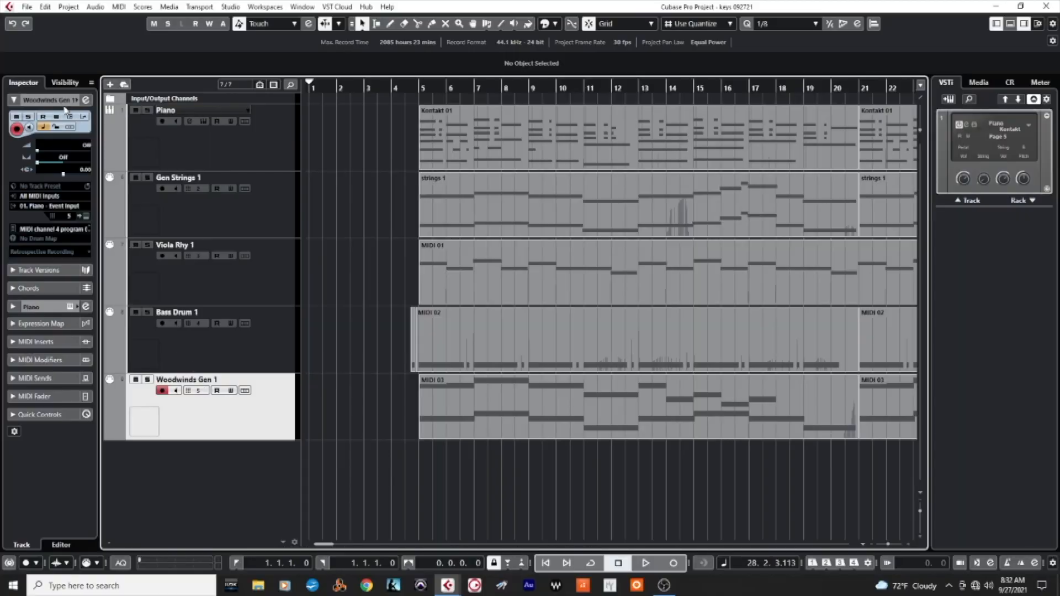
# Open the Kontakt instrument of the Woodwinds Gen 1 track, collapse the Woodwind Ensemble and browse the library list.
pyautogui.click(87, 216)
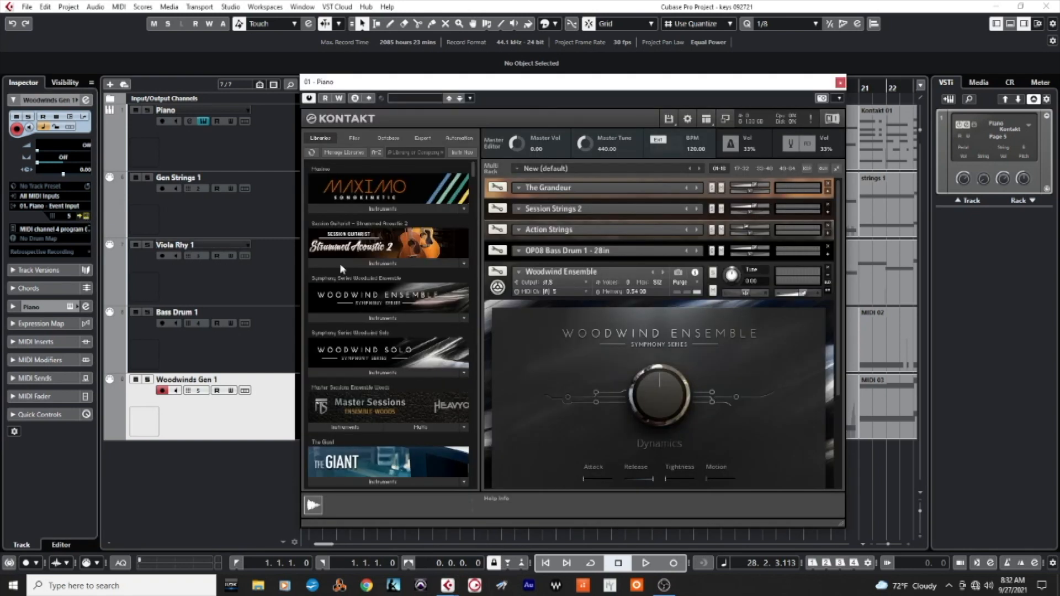
pyautogui.click(827, 278)
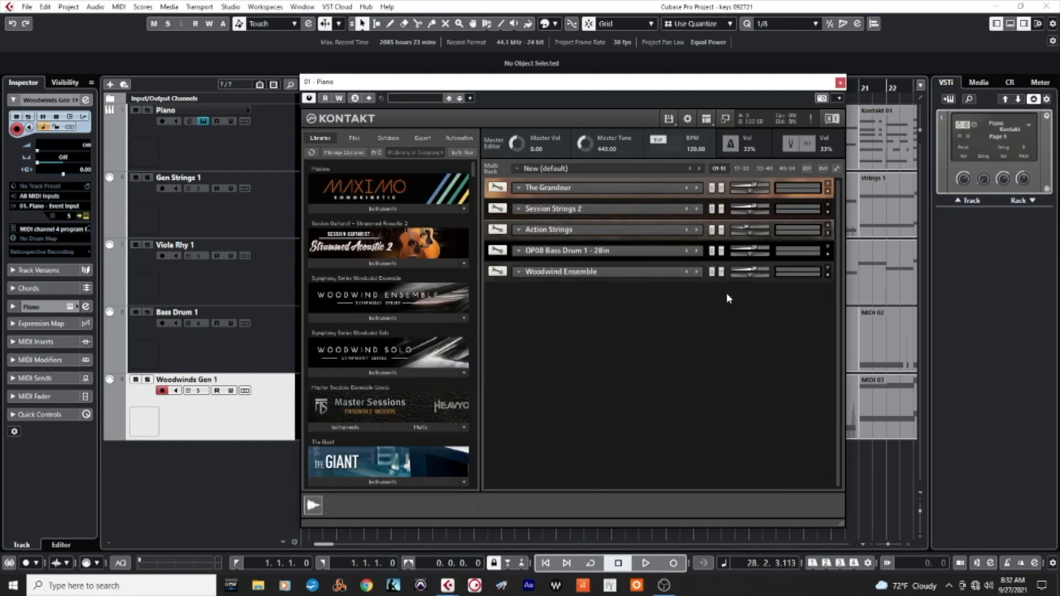
pyautogui.scroll(-6, 402, 257)
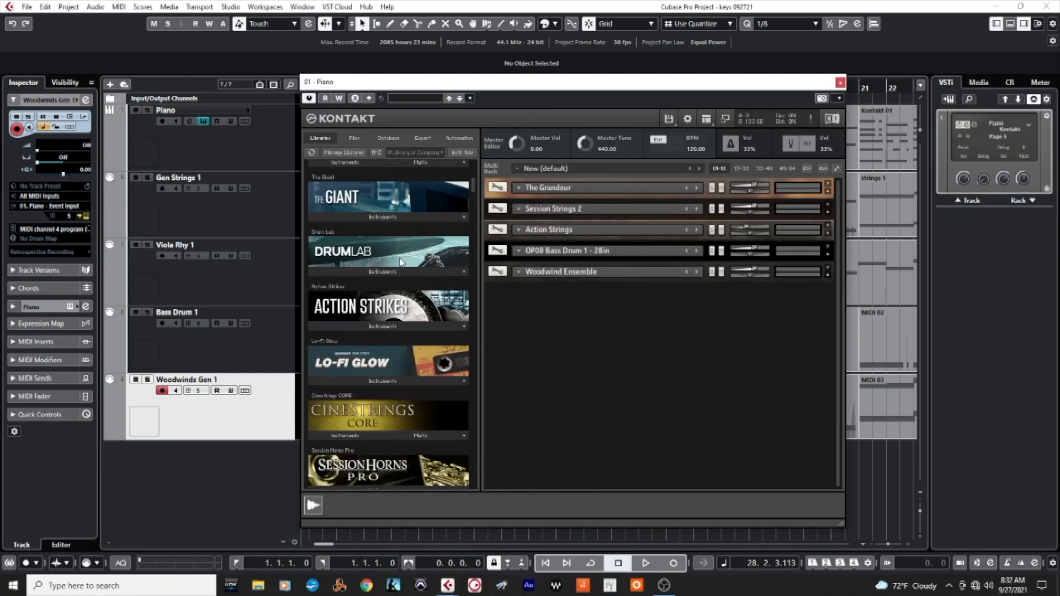
pyautogui.scroll(-2, 402, 258)
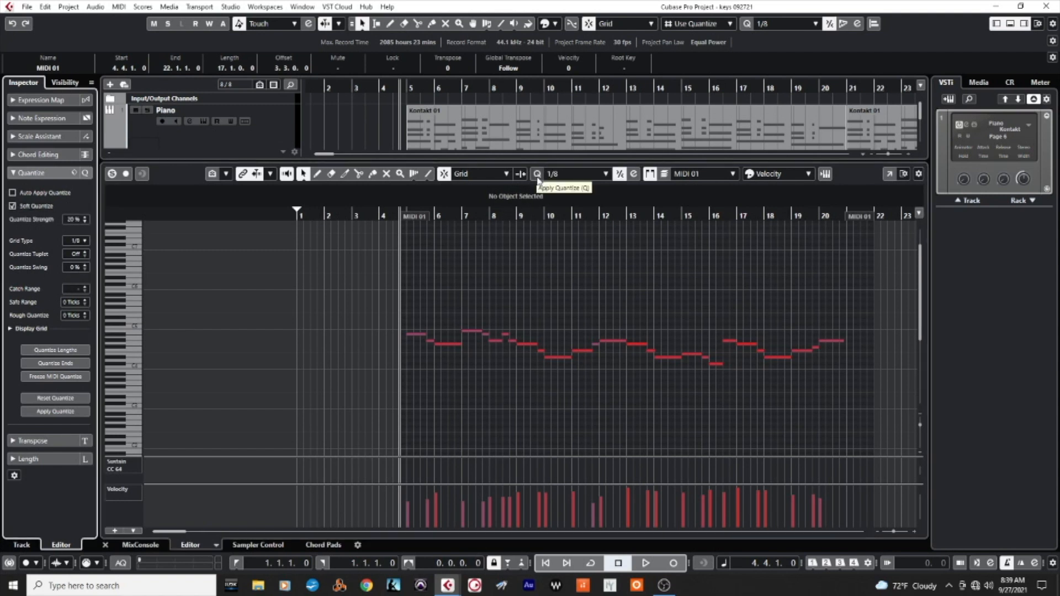
# Quantize the new MIDI 01 part to 1/8 notes, close the key editor and play back the arrangement.
pyautogui.click(538, 179)
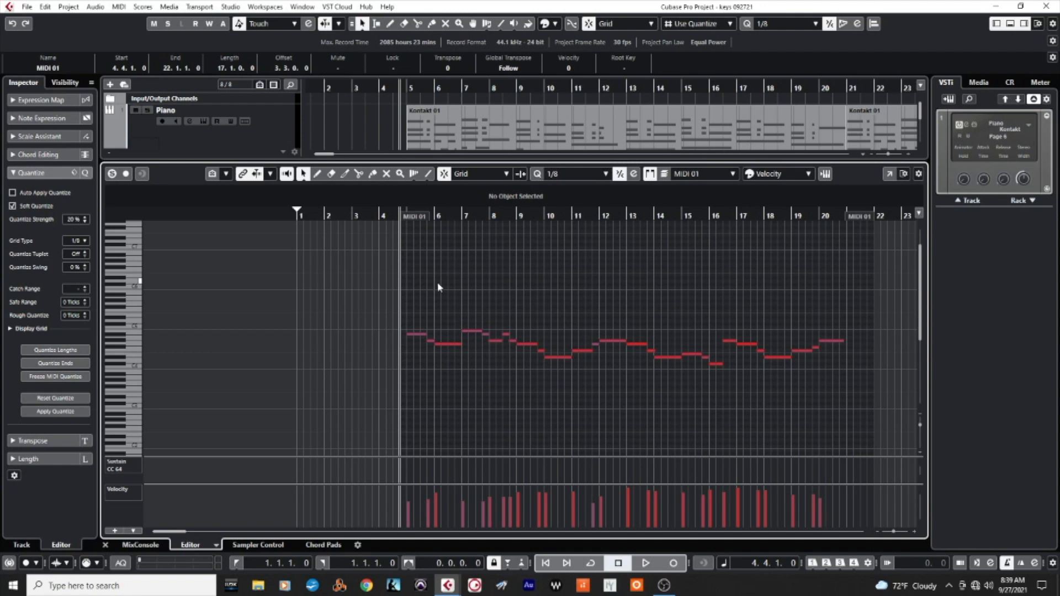
pyautogui.click(105, 544)
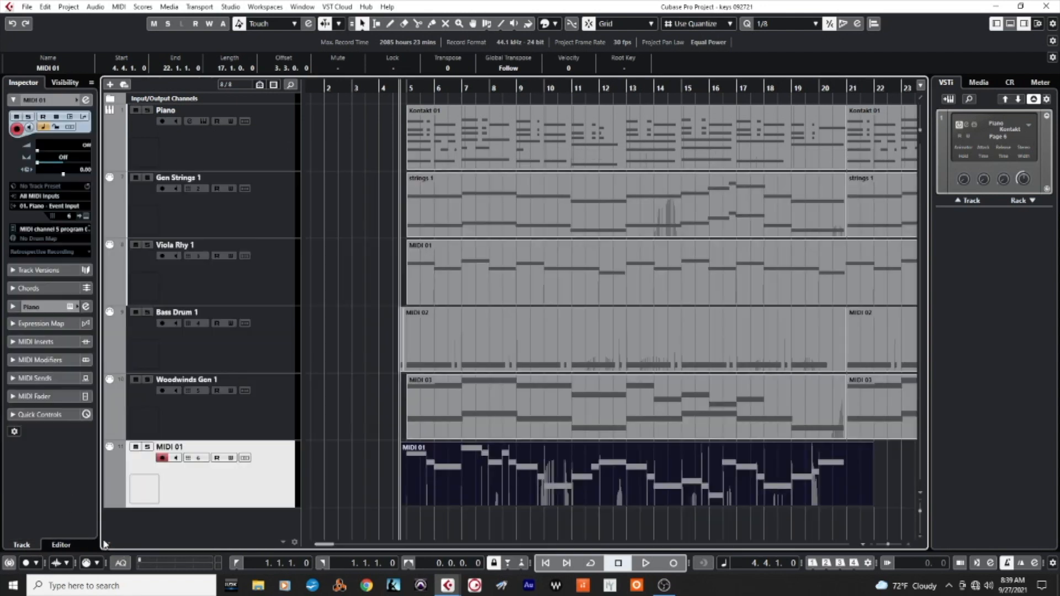
pyautogui.press('space')
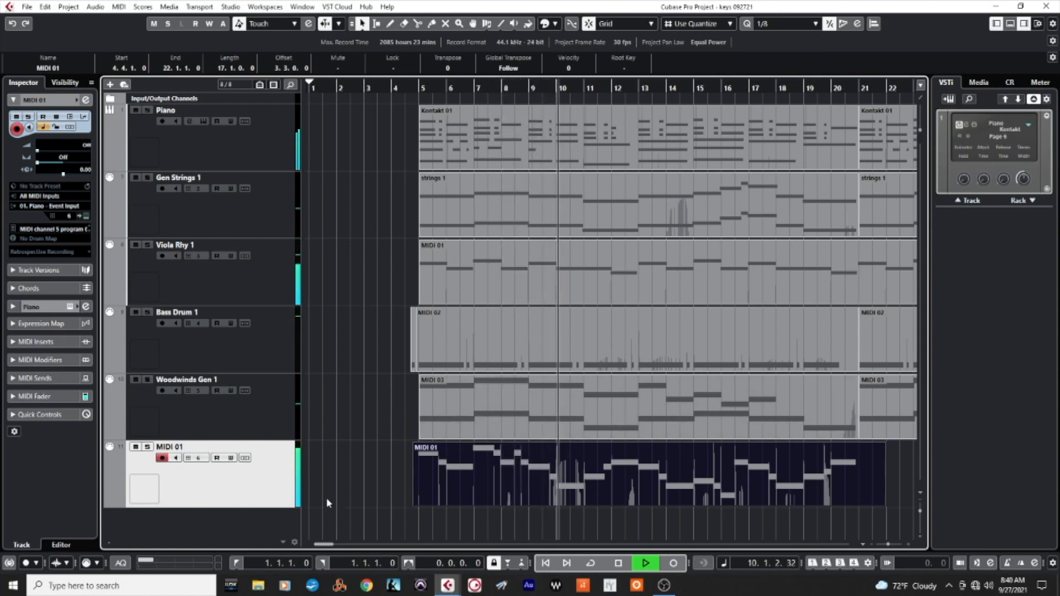
# Set the mixer faders of Kt. st.6 to 1.75, st.5 to -7.29, st.4 to -7.43 and st.3 to 2.84, and adjust Kt. st.2.
pyautogui.hotkey('alt', 'Tab')
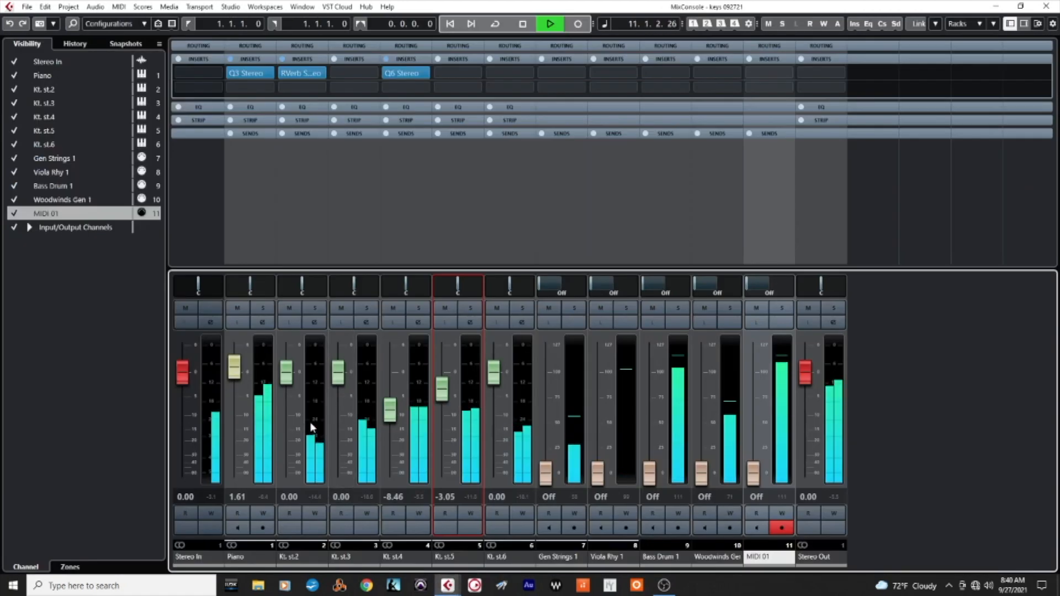
pyautogui.moveTo(494, 382); pyautogui.dragTo(496, 380)
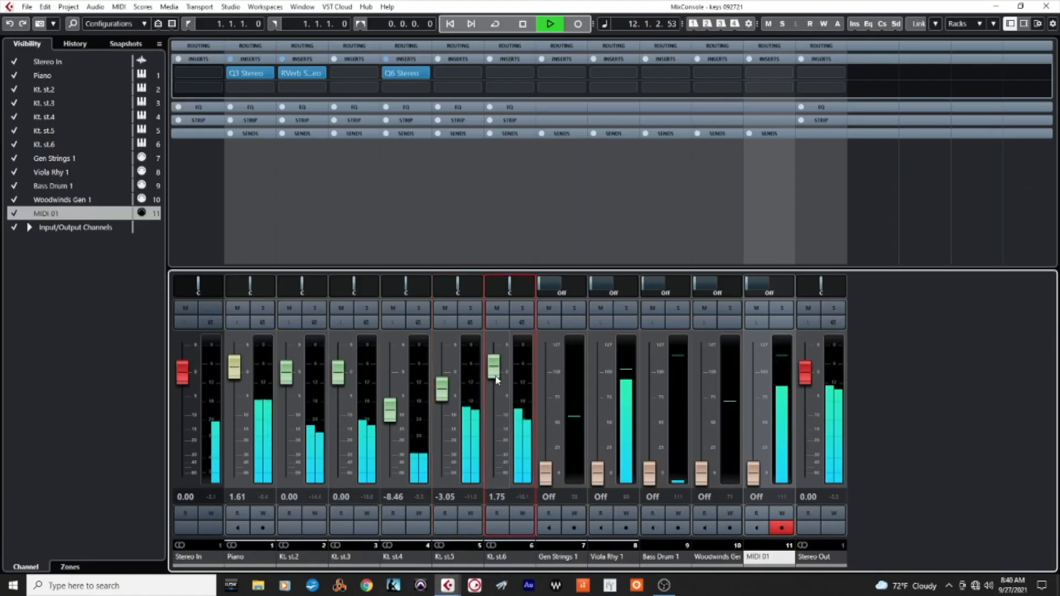
pyautogui.moveTo(442, 395); pyautogui.dragTo(443, 411)
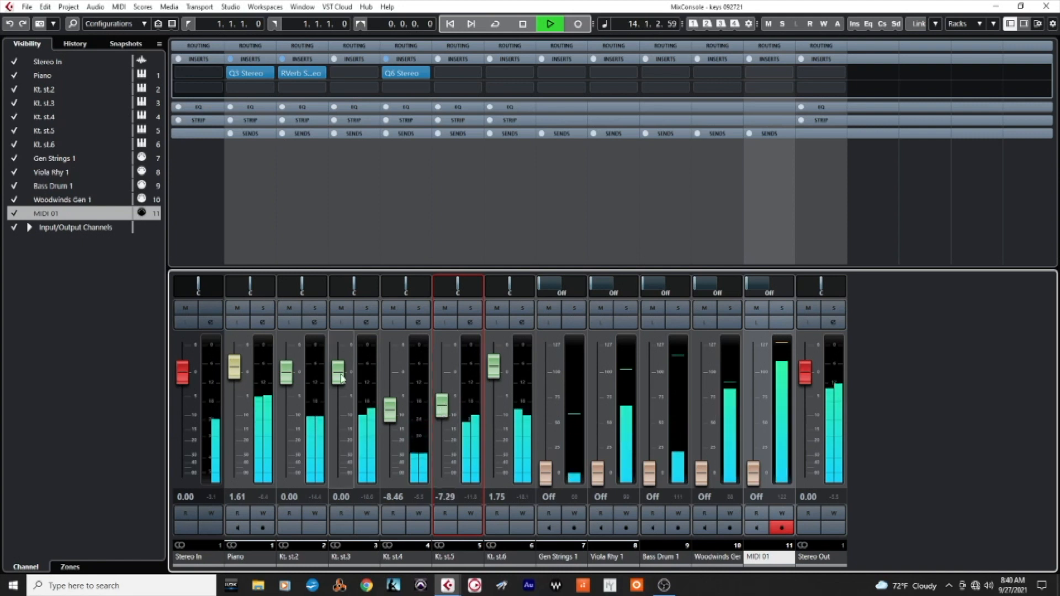
pyautogui.moveTo(388, 415); pyautogui.dragTo(389, 413)
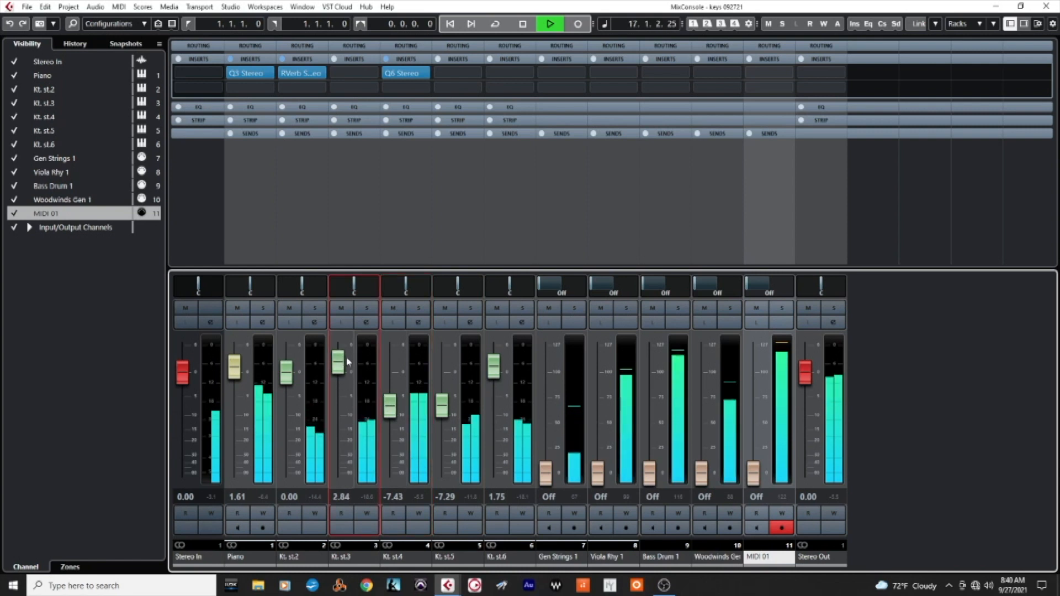
pyautogui.moveTo(287, 381); pyautogui.dragTo(291, 376)
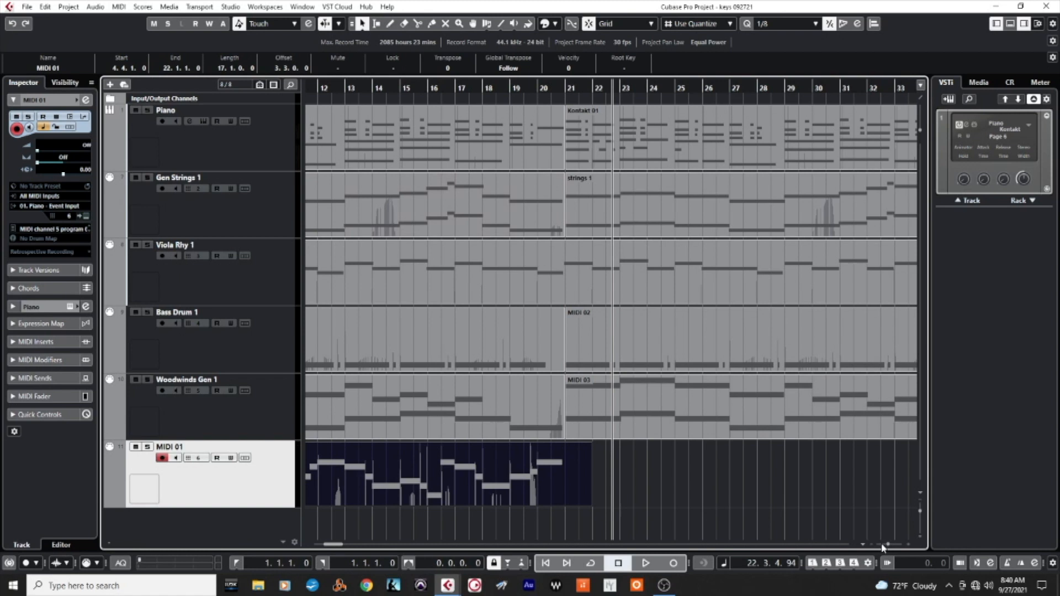
# Add a Tempo track and move it to the head of the track list, above the Input/Output Channels.
pyautogui.moveTo(887, 545); pyautogui.dragTo(886, 548)
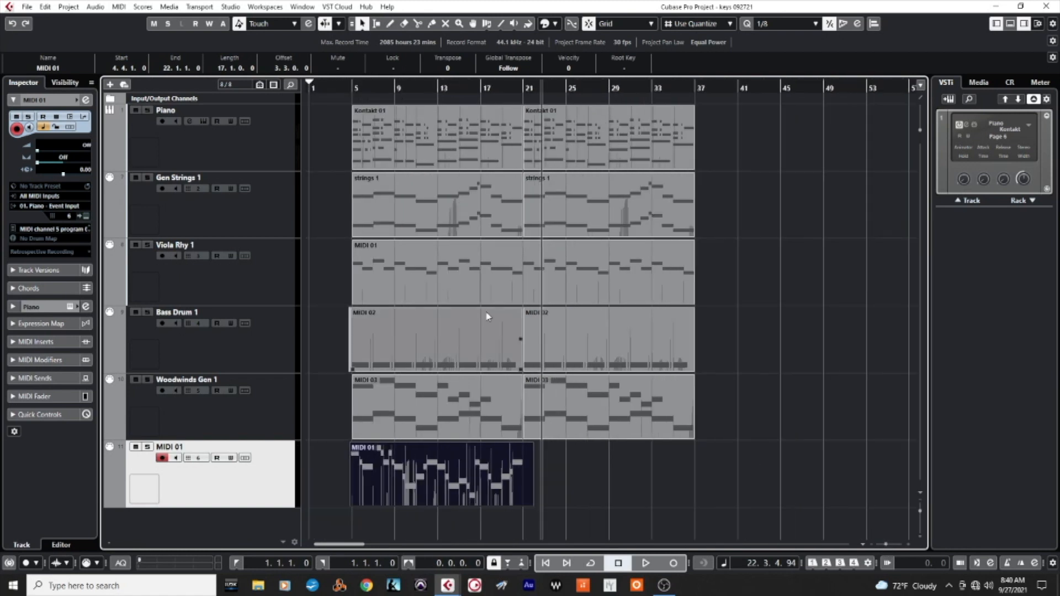
pyautogui.click(111, 84)
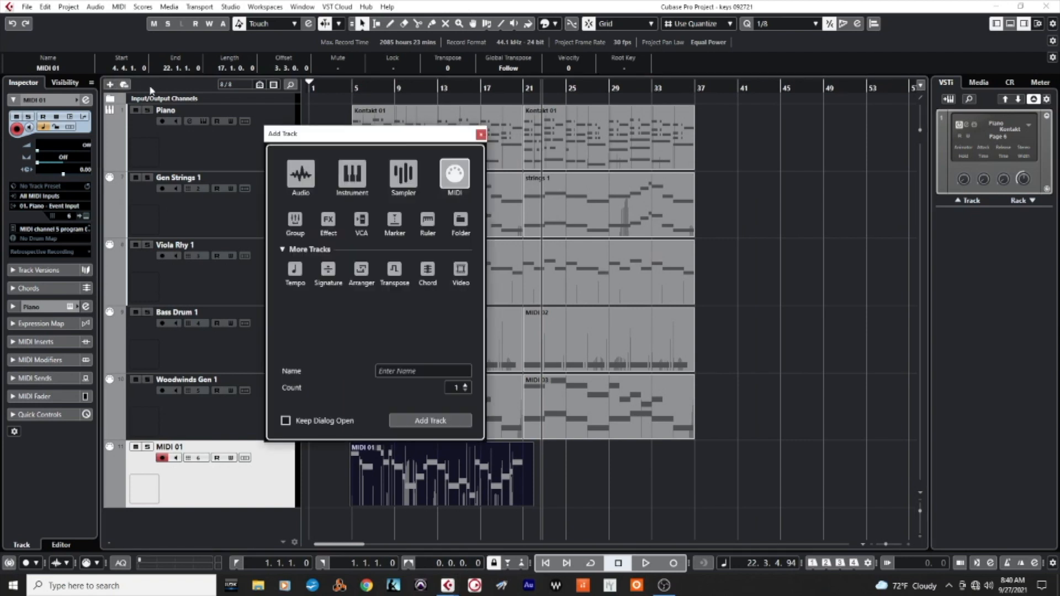
pyautogui.click(300, 280)
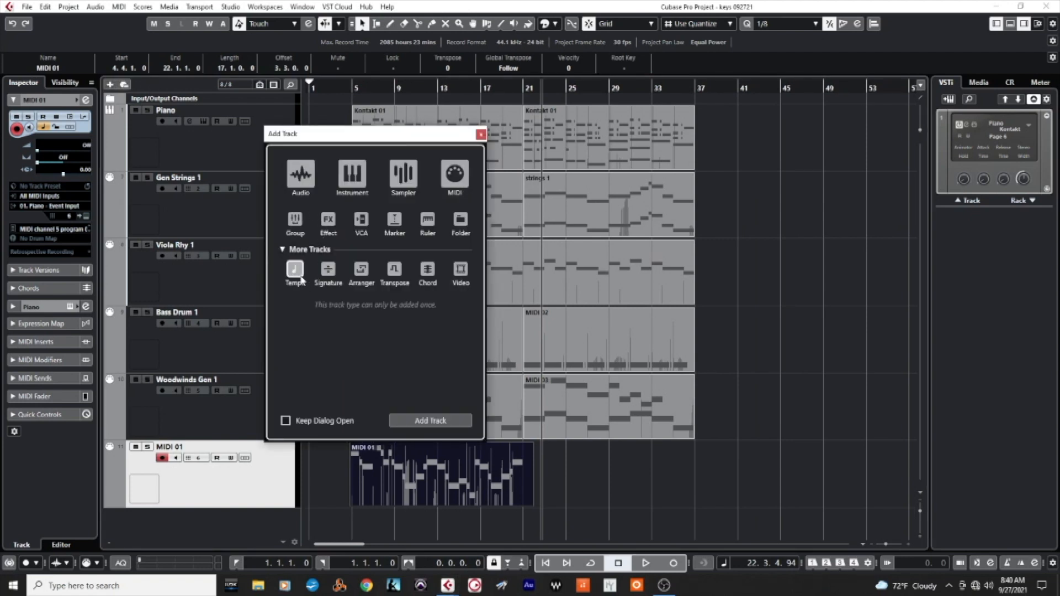
pyautogui.click(426, 420)
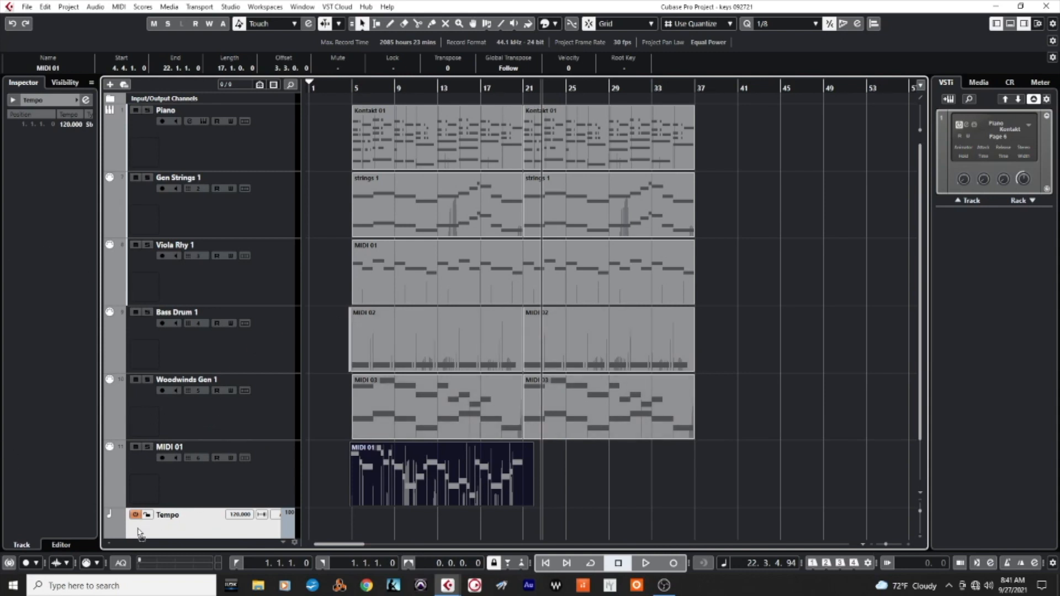
pyautogui.moveTo(138, 533); pyautogui.dragTo(168, 500)
pyautogui.moveTo(225, 106)
pyautogui.mouseDown()
pyautogui.moveTo(225, 85)
pyautogui.moveTo(220, 111)
pyautogui.mouseUp()
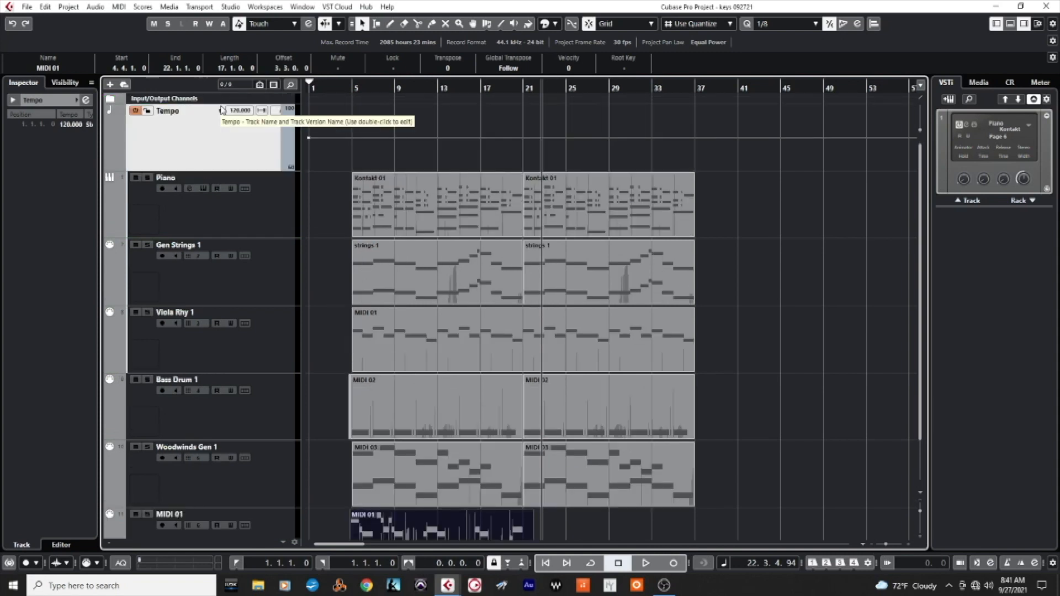
pyautogui.moveTo(226, 97); pyautogui.dragTo(225, 97)
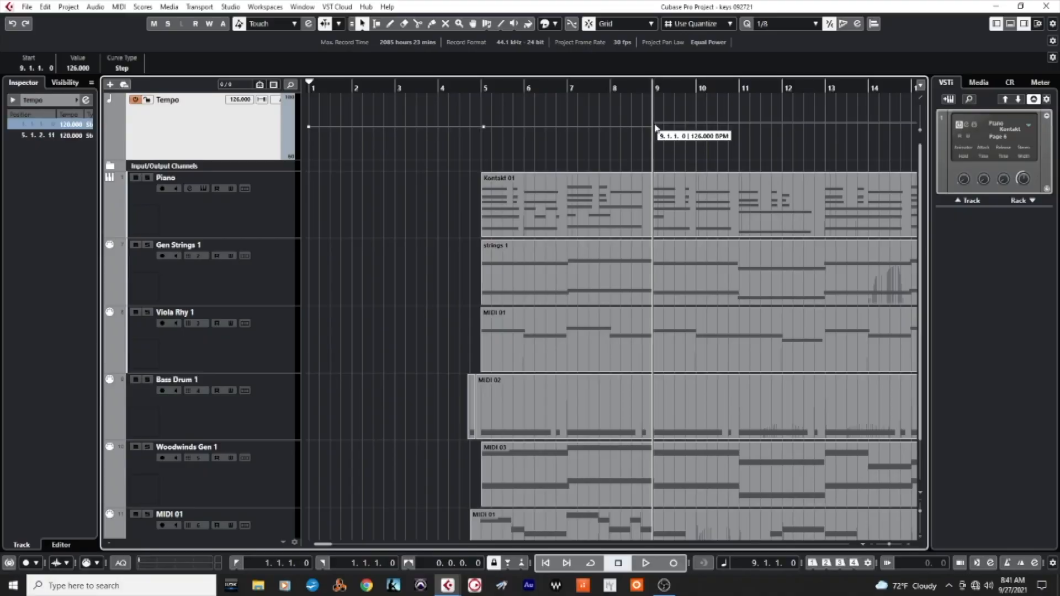
# Shape the tempo curve with ramped points of 132 BPM at bar 9, 140 BPM at bar 15 and 122 BPM at bar 21.
pyautogui.moveTo(653, 128); pyautogui.dragTo(653, 123)
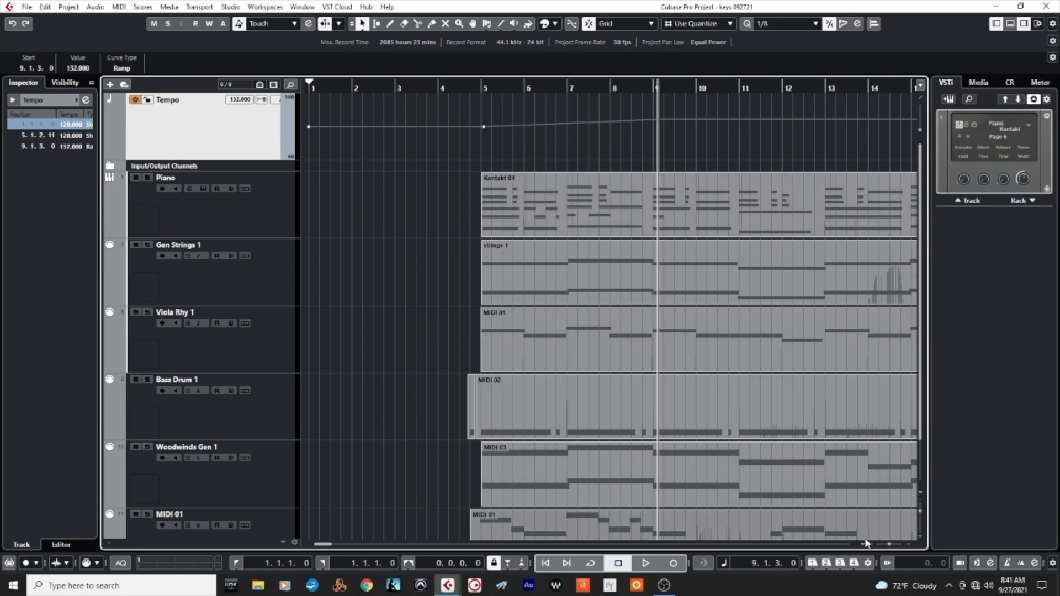
pyautogui.hscroll(2, 888, 546)
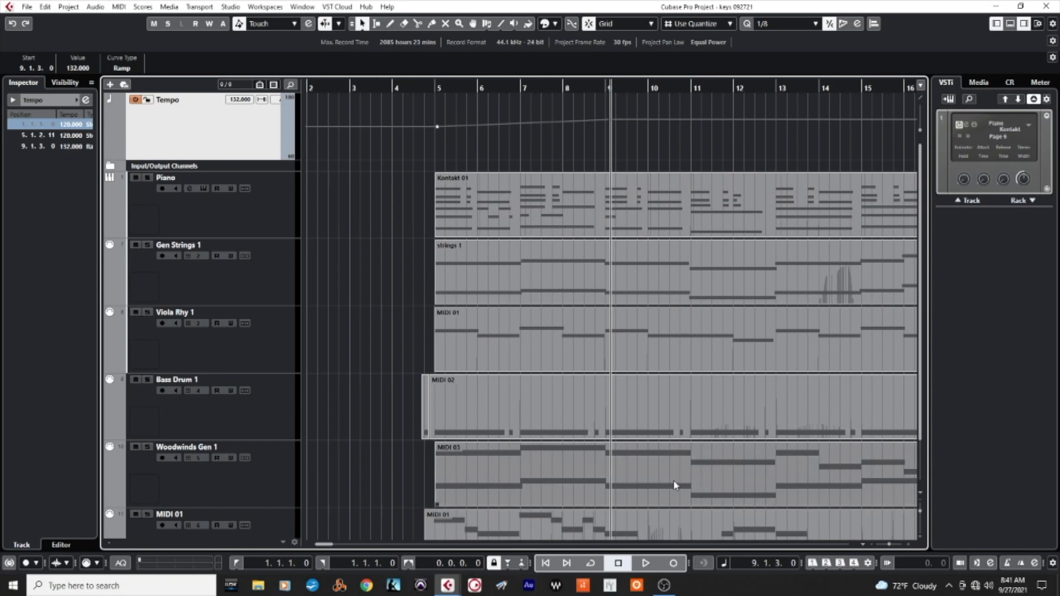
pyautogui.moveTo(322, 544); pyautogui.dragTo(331, 547)
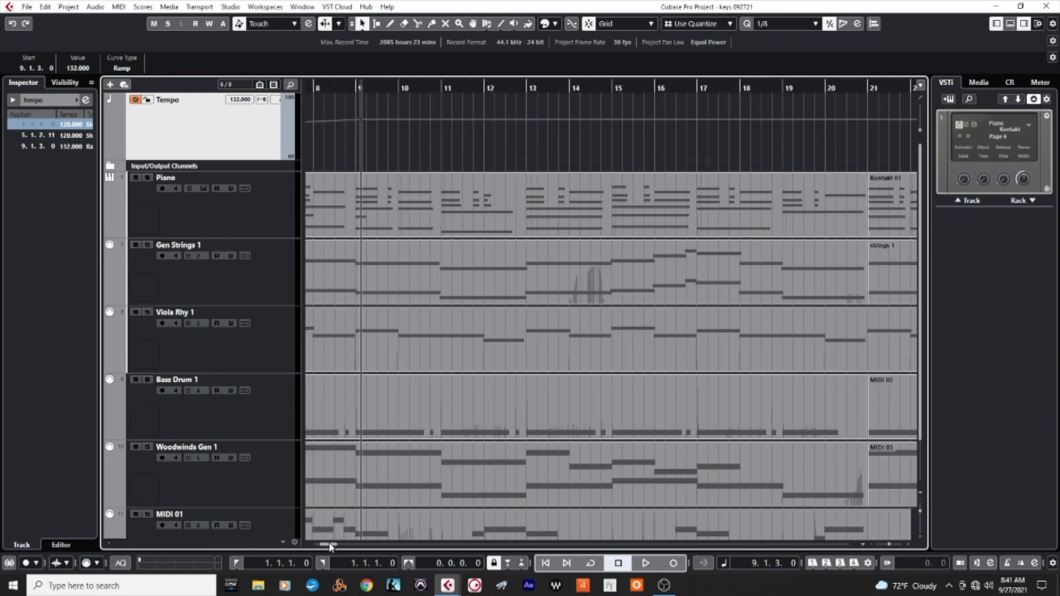
pyautogui.click(871, 118)
pyautogui.click(622, 116)
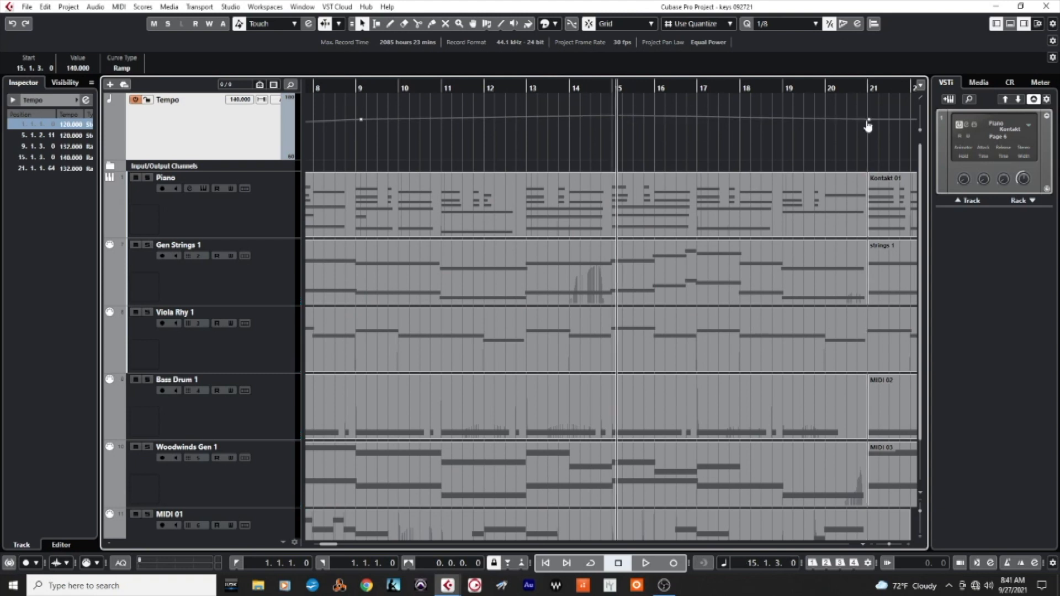
pyautogui.click(869, 121)
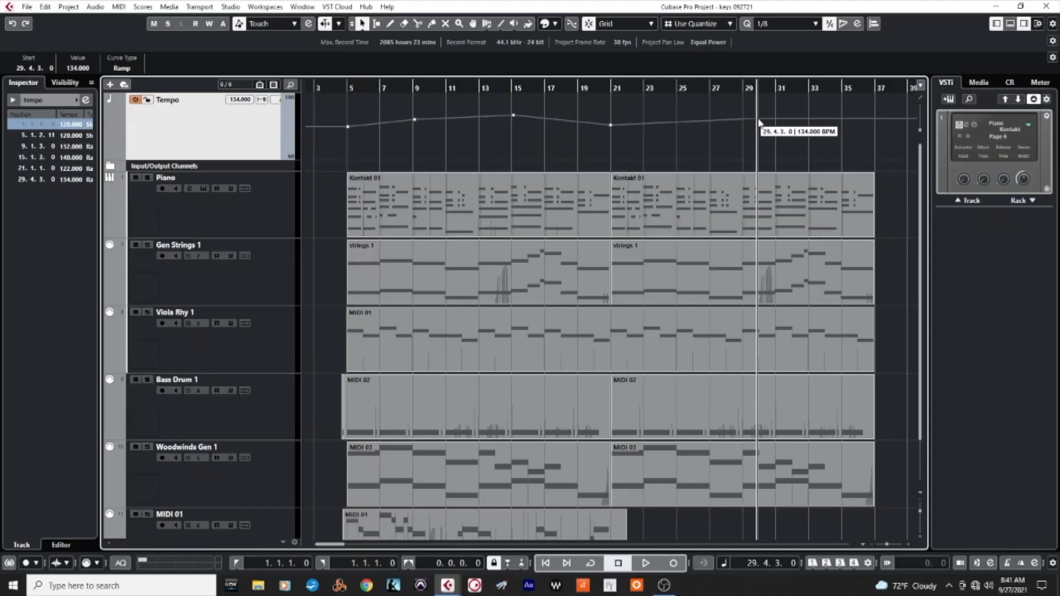
# Add tempo points of 136 BPM at bar 30 and the end of bar 34 and 115 BPM at bar 37, and play the arrangement.
pyautogui.moveTo(759, 123); pyautogui.dragTo(760, 121)
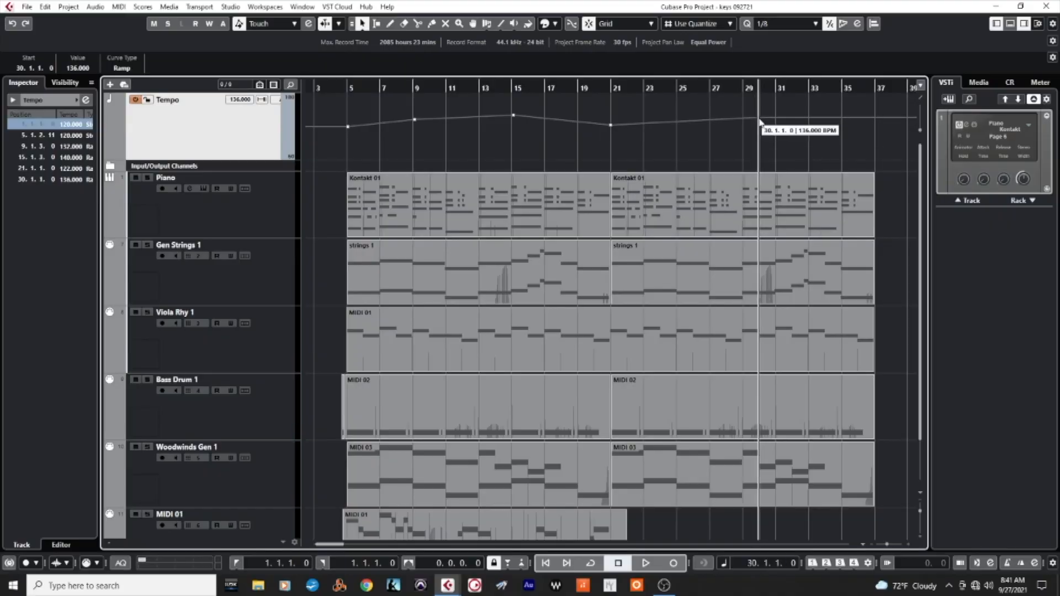
pyautogui.moveTo(848, 116); pyautogui.dragTo(877, 134)
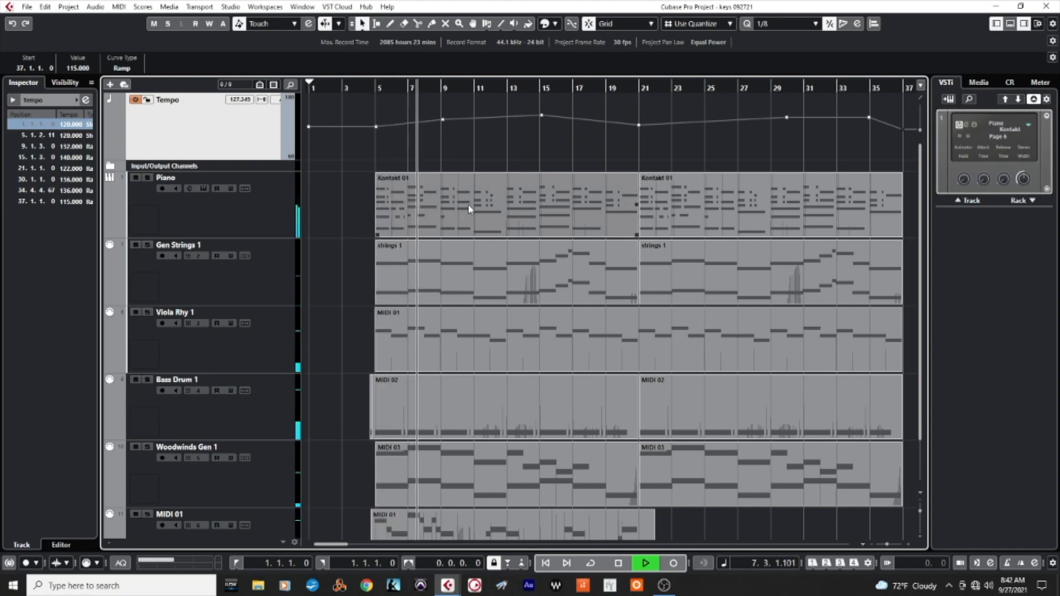
pyautogui.scroll(-2, 458, 226)
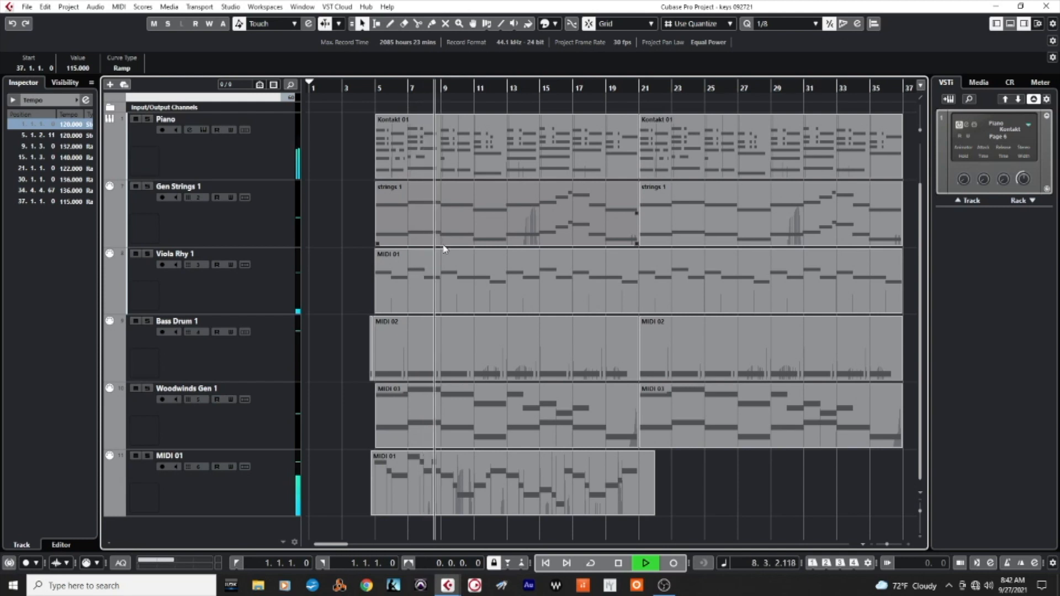
pyautogui.scroll(2, 444, 249)
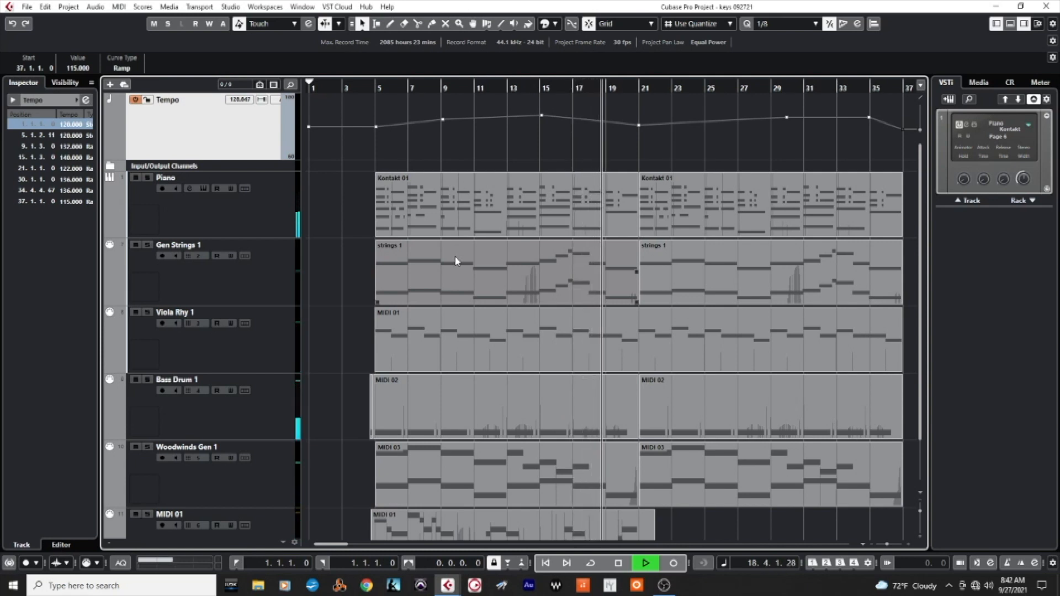
pyautogui.scroll(-2, 456, 259)
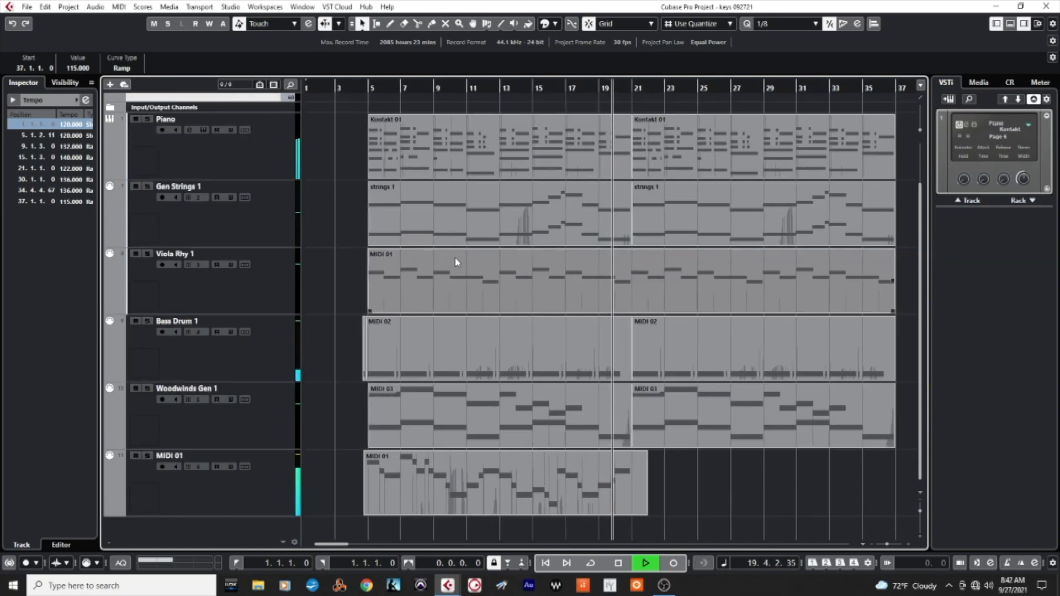